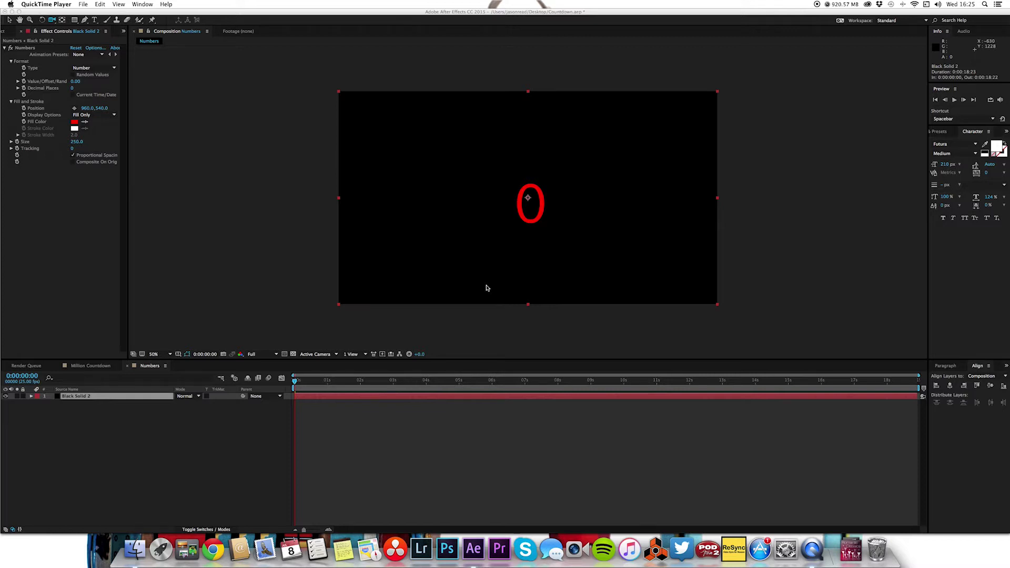
# Enter 30000 as the Numbers effect's value in Effect Controls
pyautogui.click(21, 53)
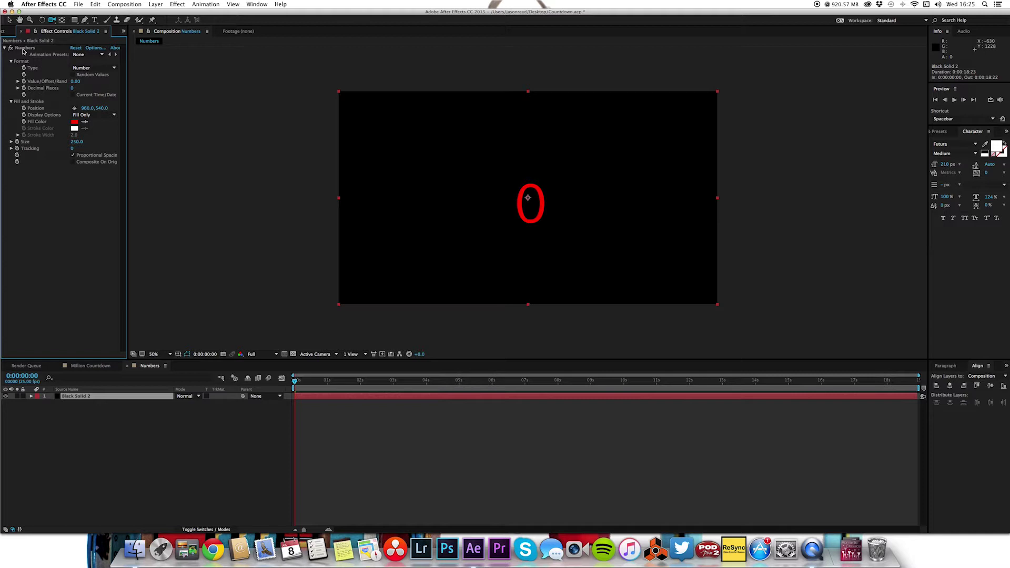
pyautogui.click(945, 131)
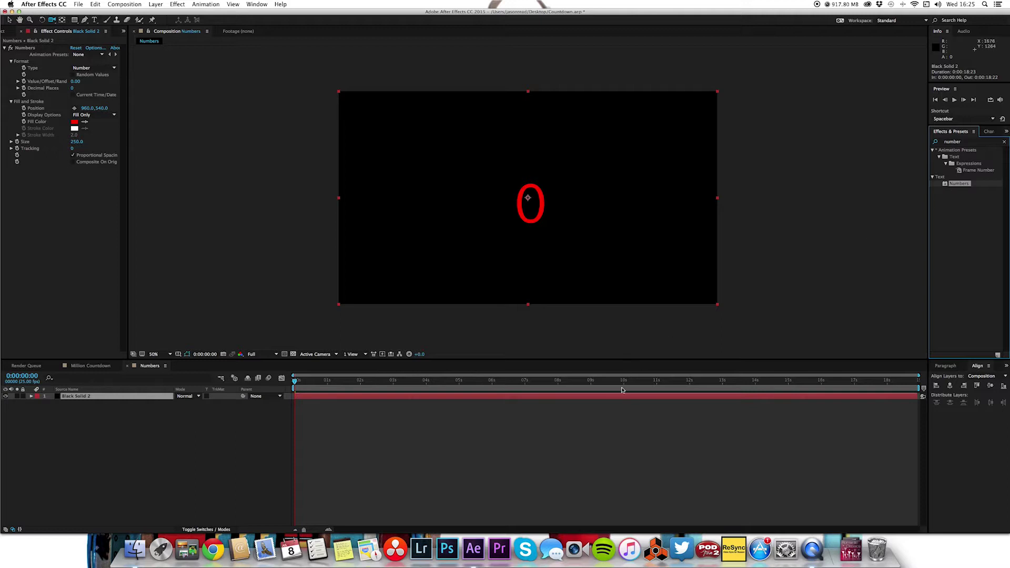
pyautogui.click(626, 411)
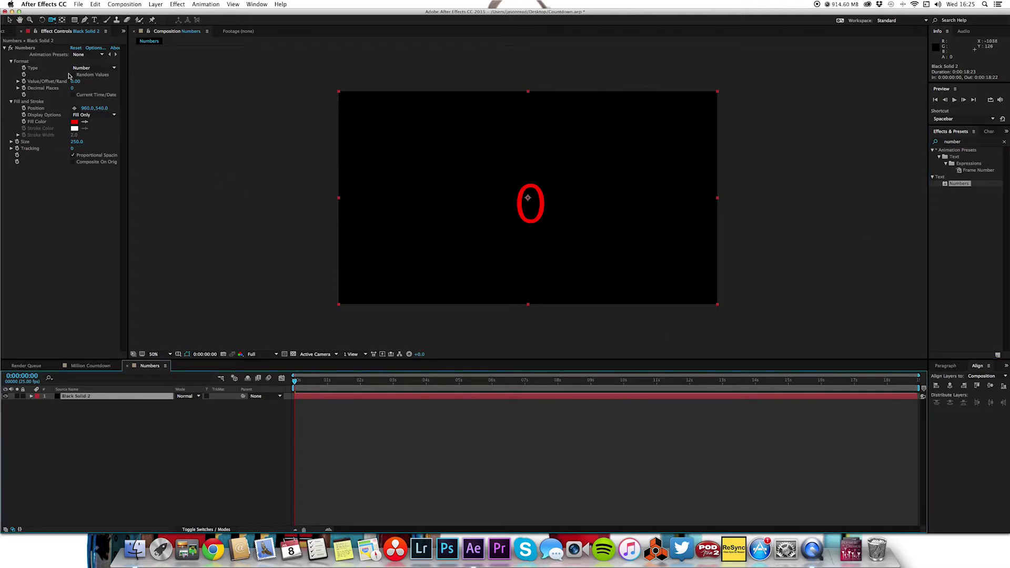
pyautogui.click(71, 80)
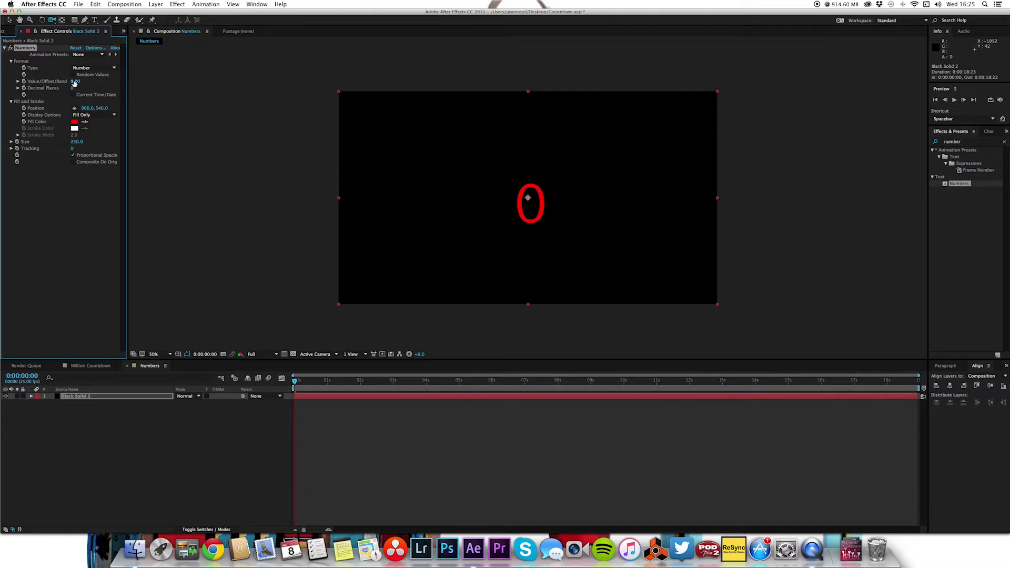
pyautogui.click(75, 81)
pyautogui.write('30000')
pyautogui.press('Return')
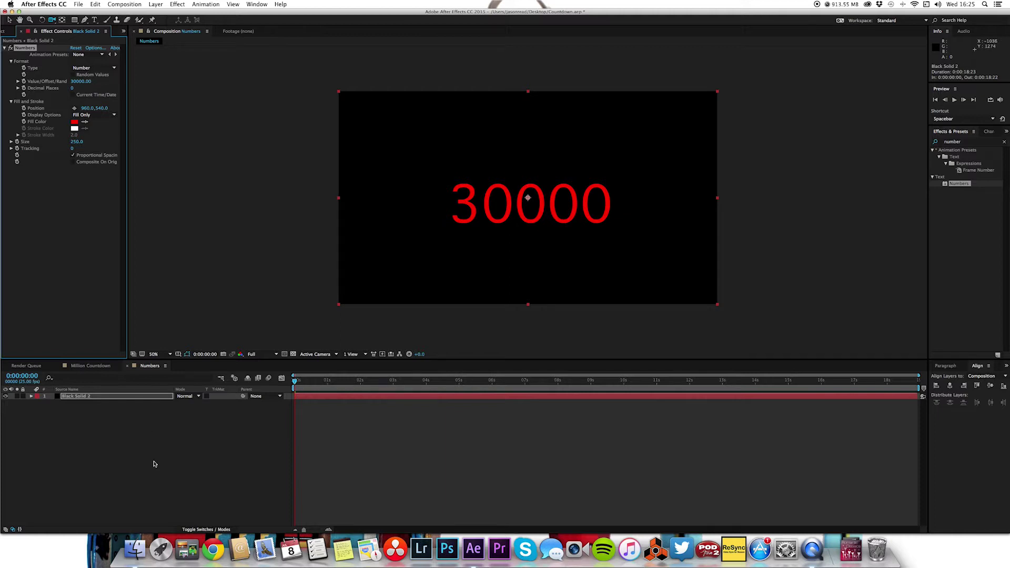
# Open Million Countdown and preview its count from 1000000, then return to the start
pyautogui.click(98, 367)
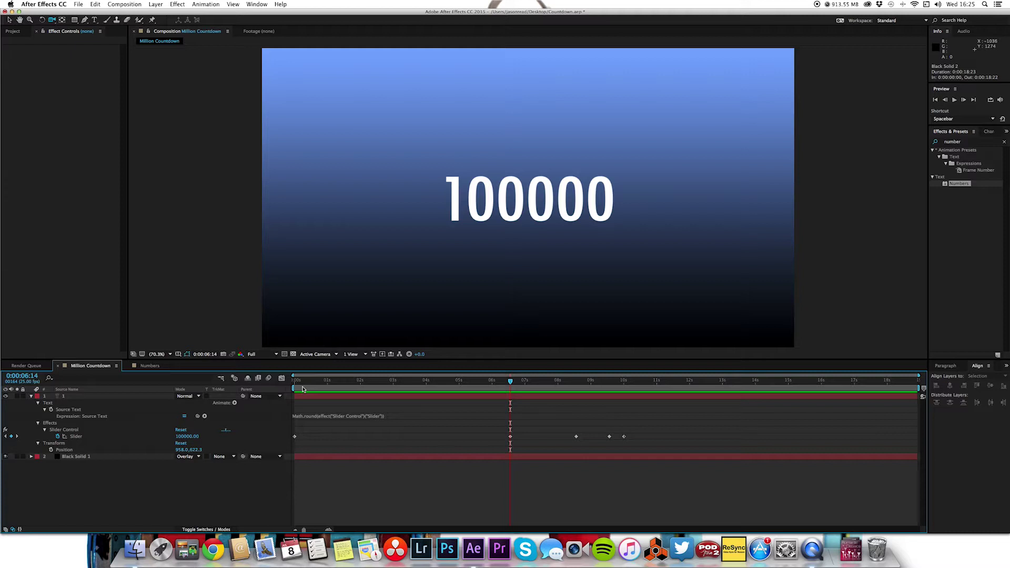
pyautogui.press('space')
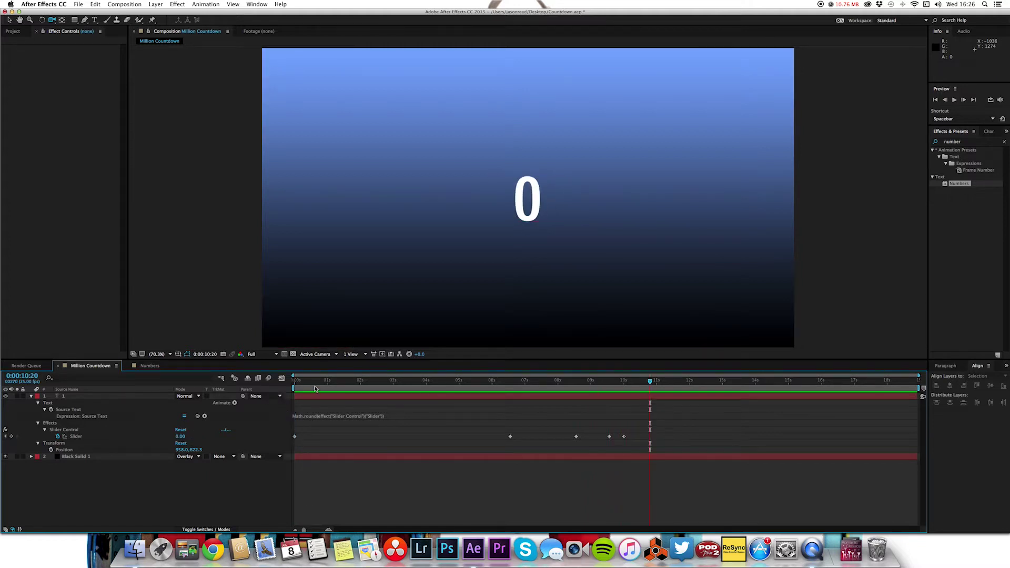
pyautogui.press('Home')
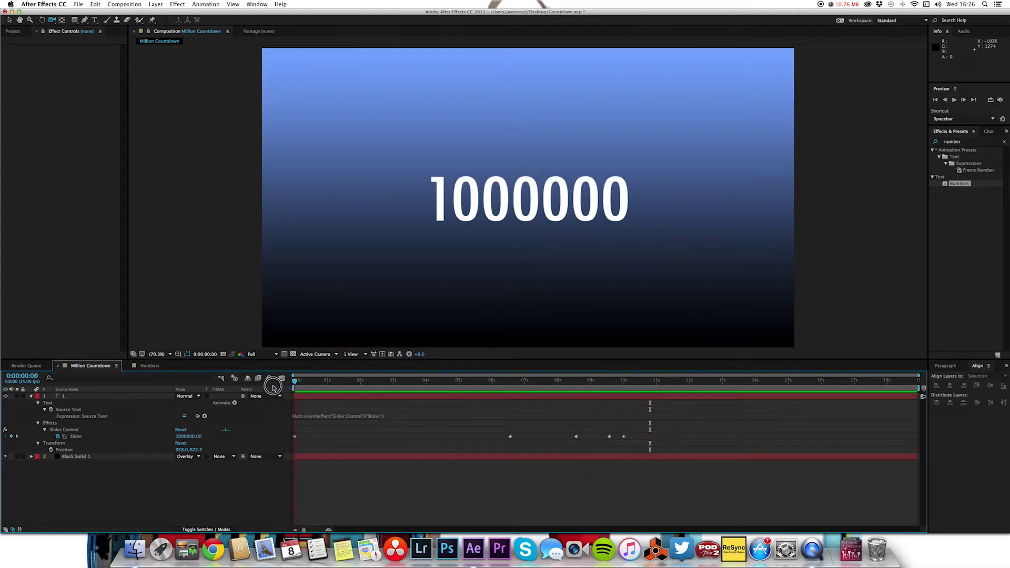
# Collapse the text layer's properties and toggle the Black Solid 1 layer's visibility
pyautogui.click(32, 396)
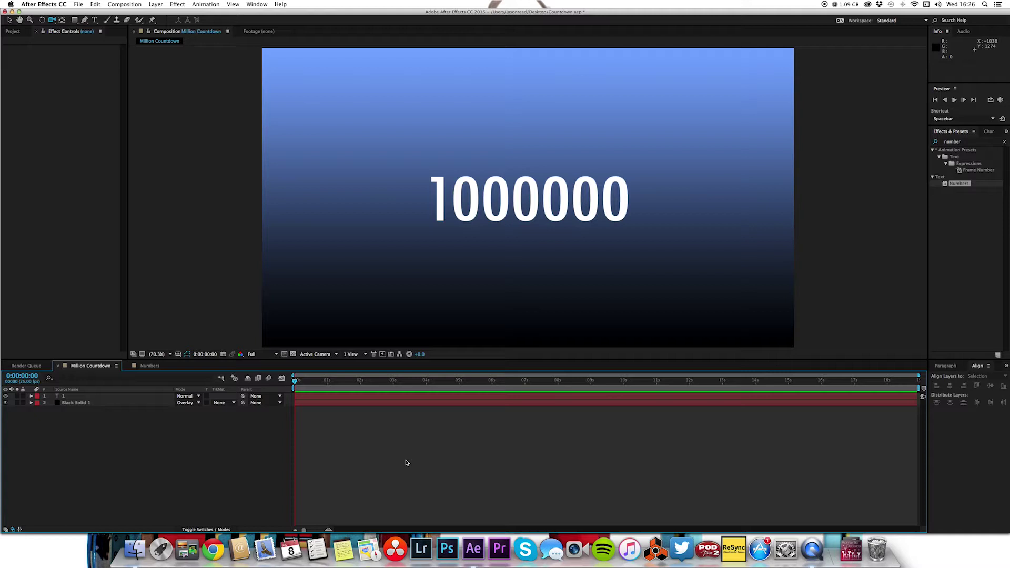
pyautogui.click(75, 403)
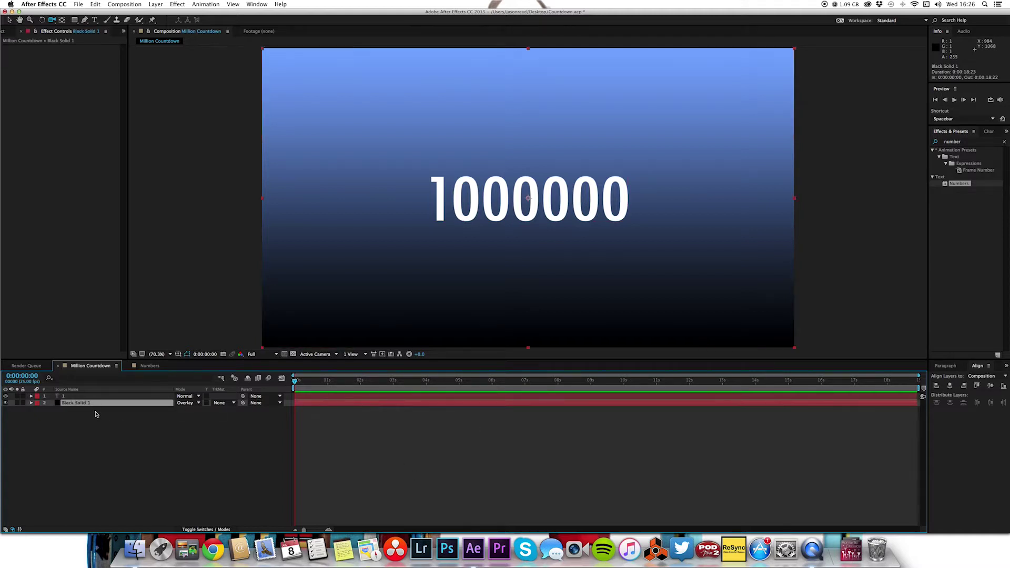
pyautogui.click(7, 404)
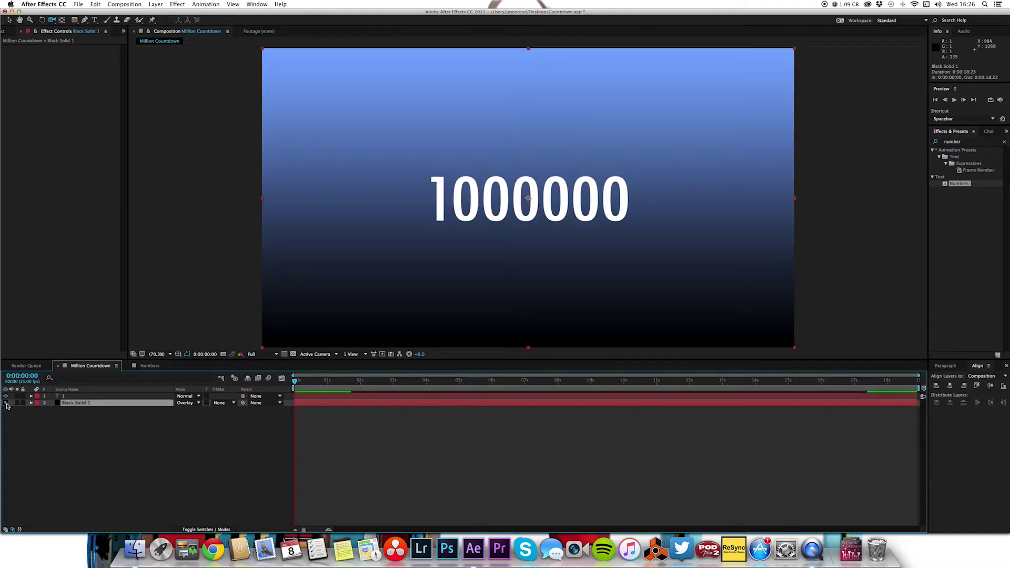
pyautogui.click(430, 453)
pyautogui.click(124, 4)
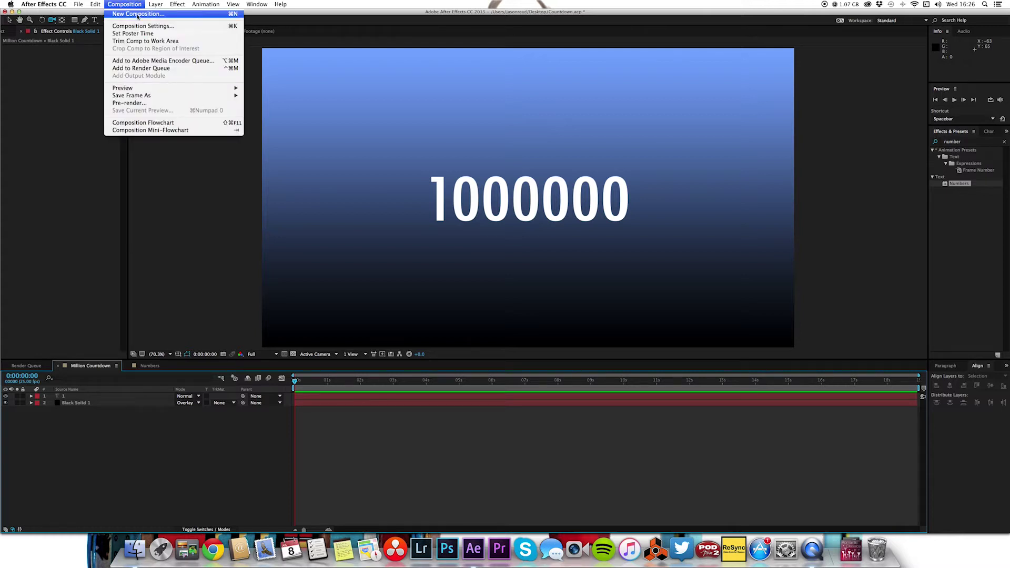
# Create a new composition with default settings and start a text layer on the canvas
pyautogui.click(136, 14)
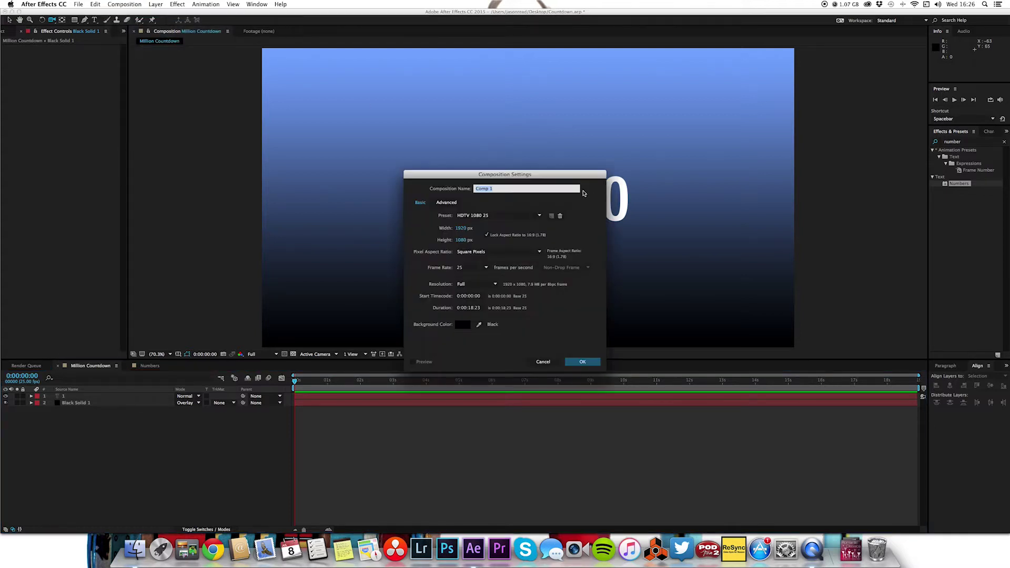
pyautogui.click(582, 362)
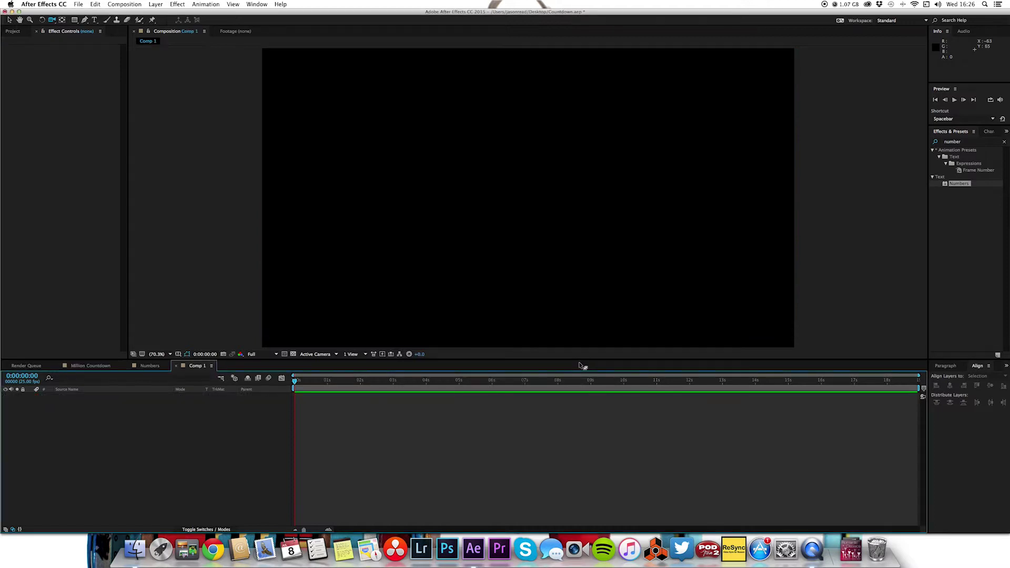
pyautogui.click(94, 19)
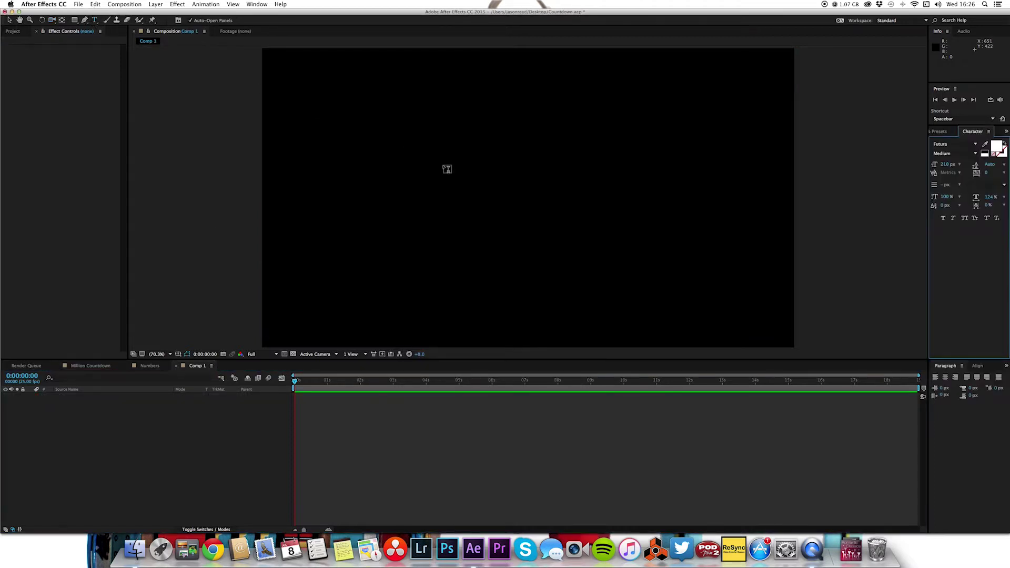
pyautogui.click(510, 204)
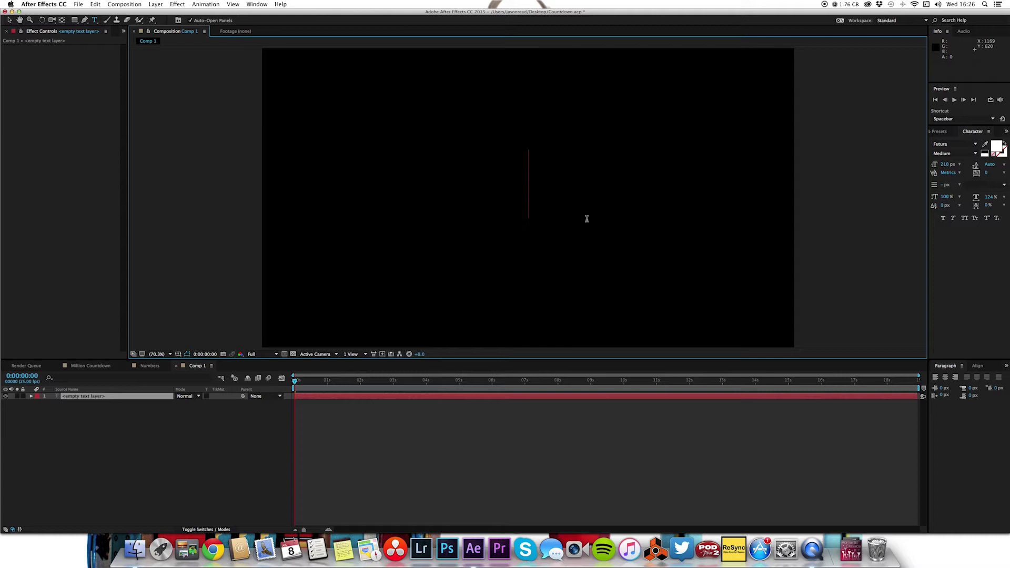
pyautogui.write('1')
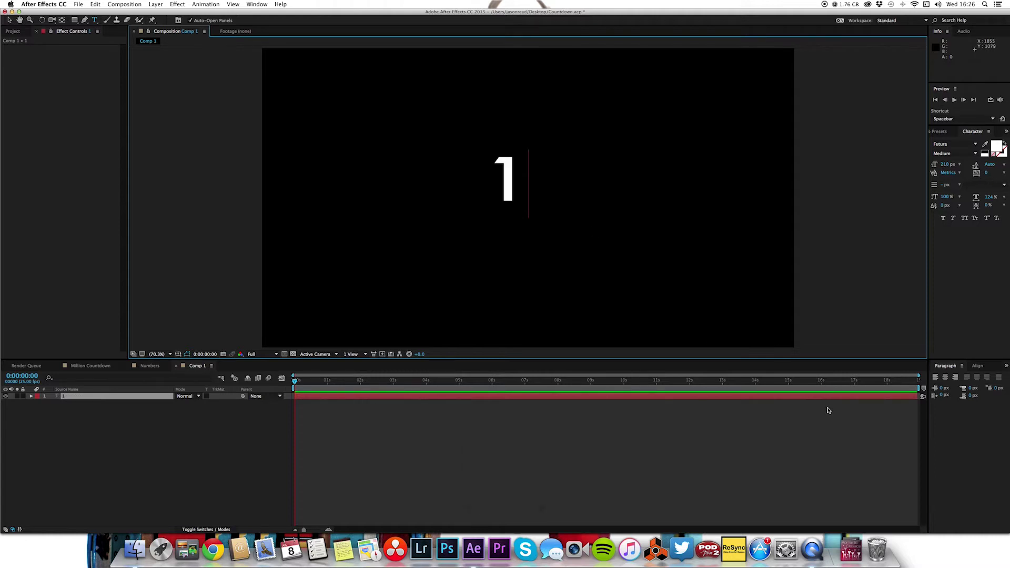
# Centre the '1' text horizontally and vertically in the composition, then select its layer
pyautogui.click(981, 366)
pyautogui.click(951, 385)
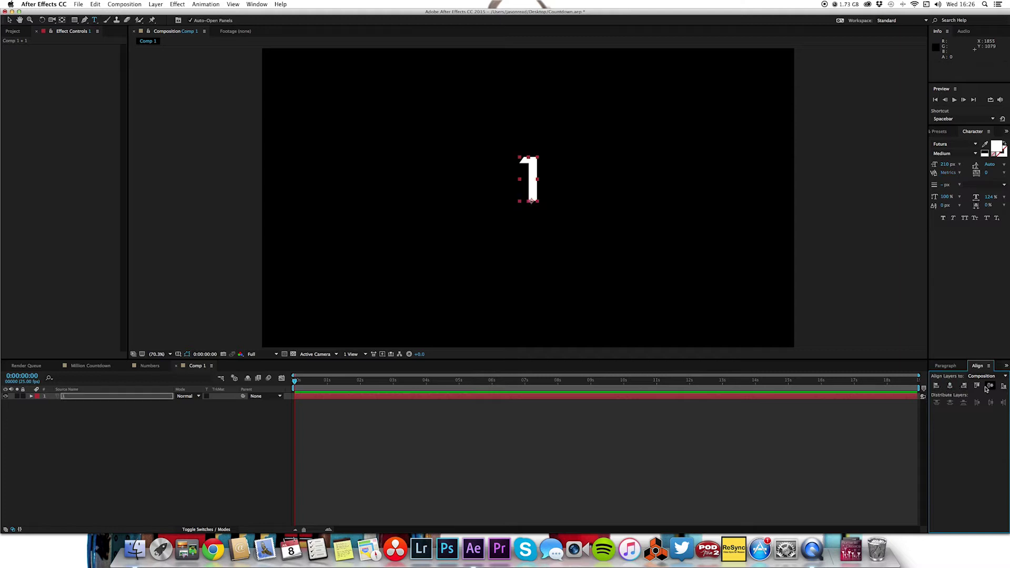
pyautogui.click(990, 387)
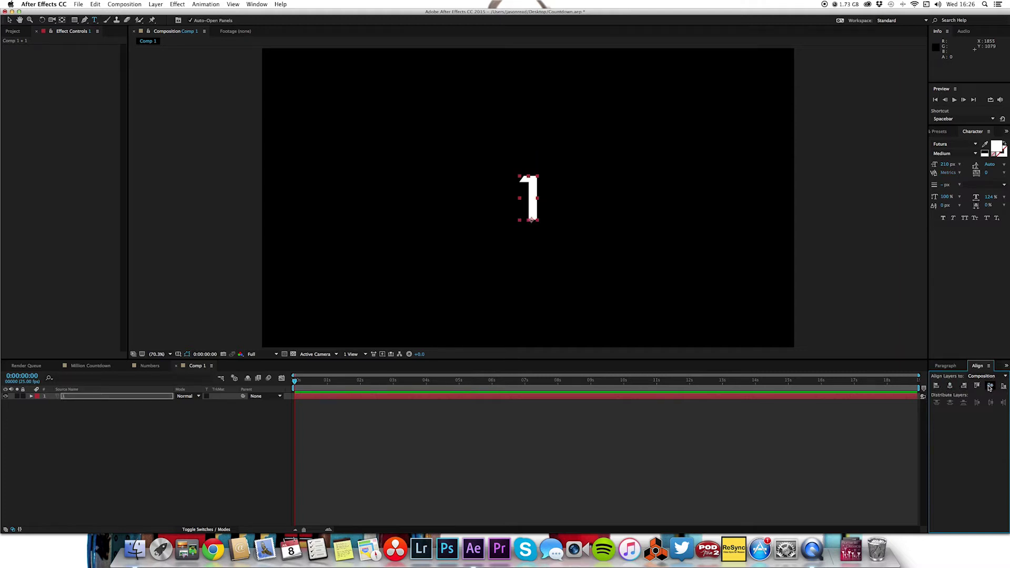
pyautogui.click(956, 368)
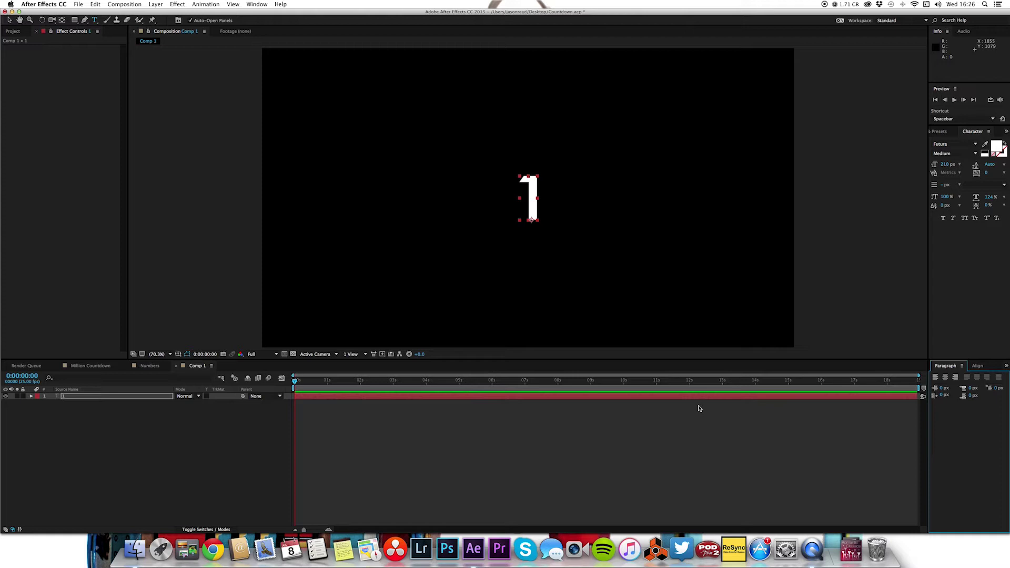
pyautogui.click(743, 473)
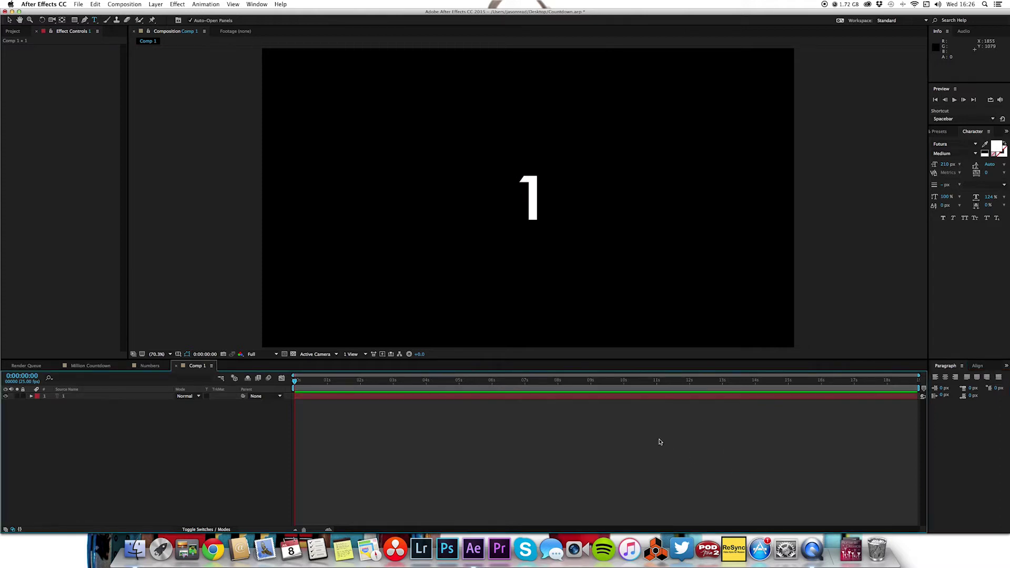
pyautogui.click(639, 397)
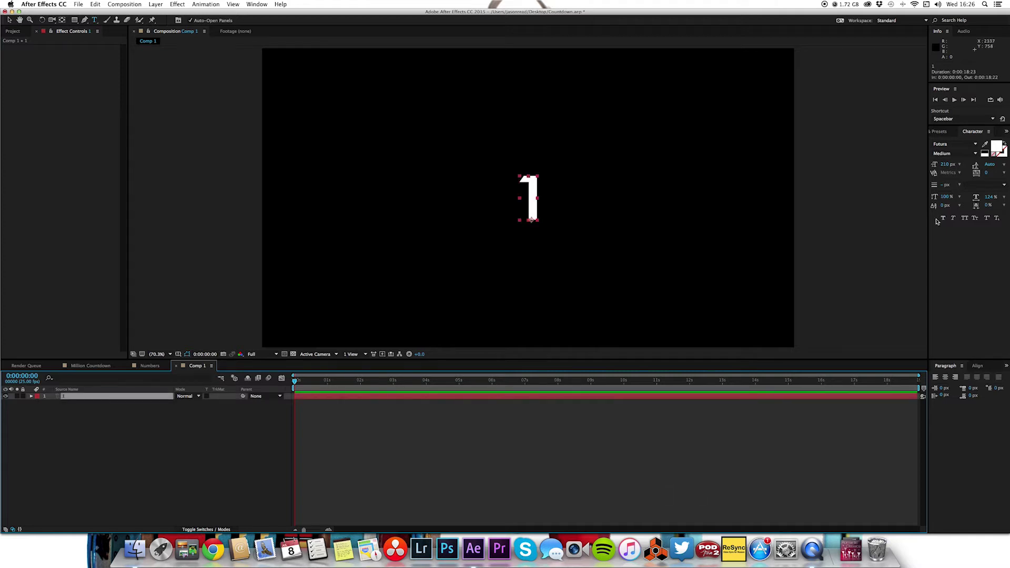
pyautogui.click(940, 131)
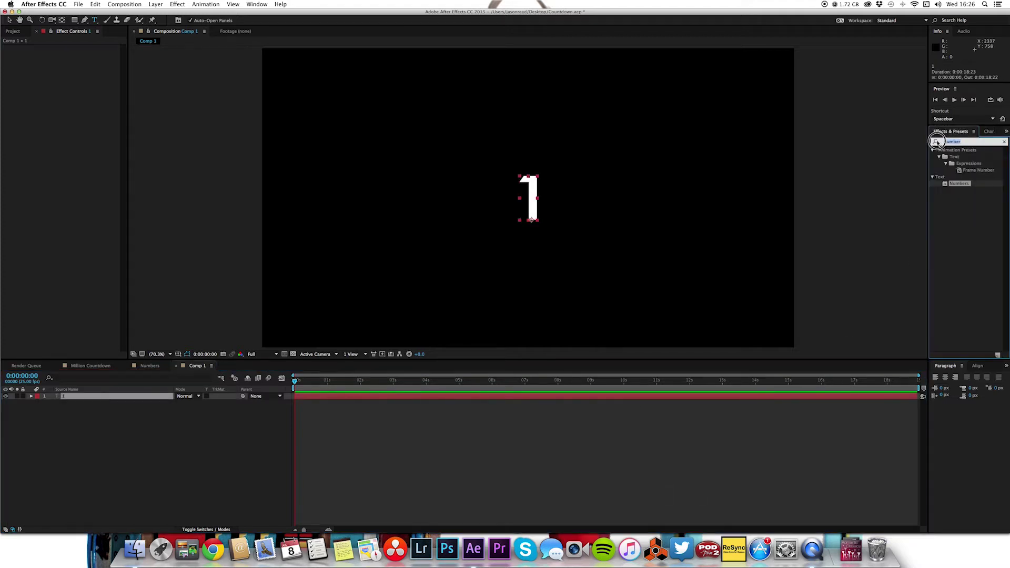
pyautogui.write('slider')
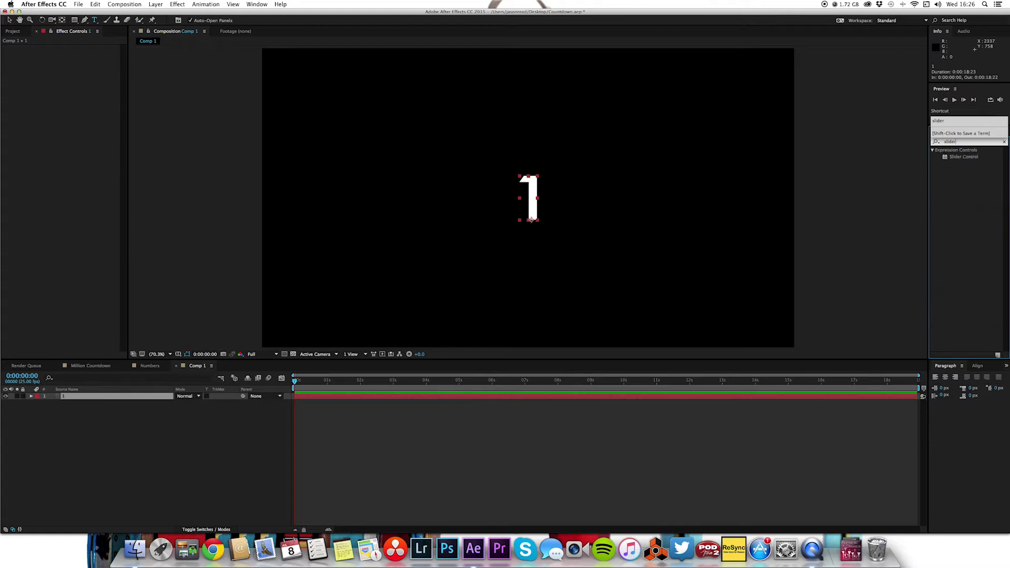
# Drop Slider Control onto the '1' layer and expand its Text group to show Source Text
pyautogui.moveTo(963, 156); pyautogui.dragTo(624, 399)
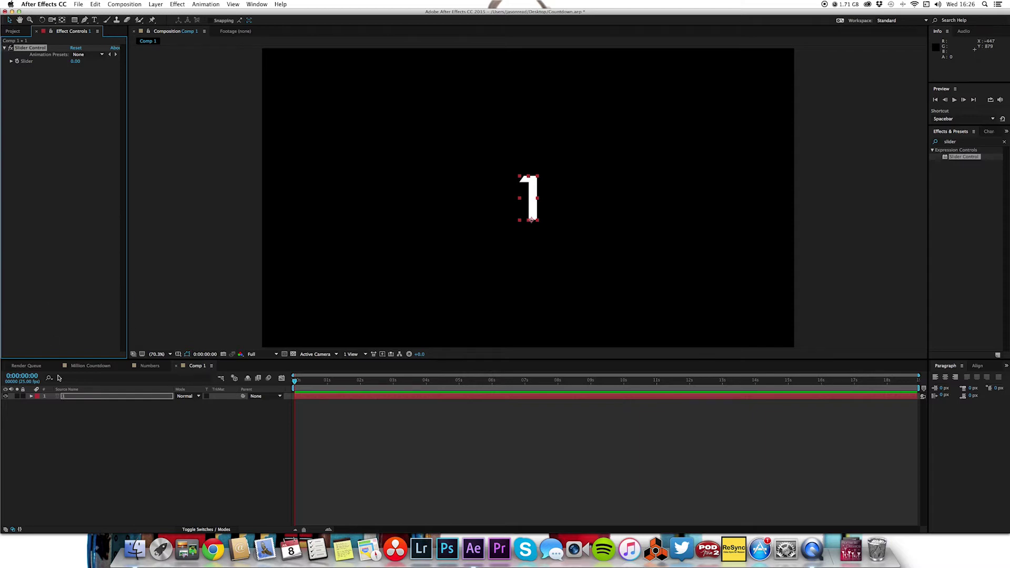
pyautogui.click(32, 398)
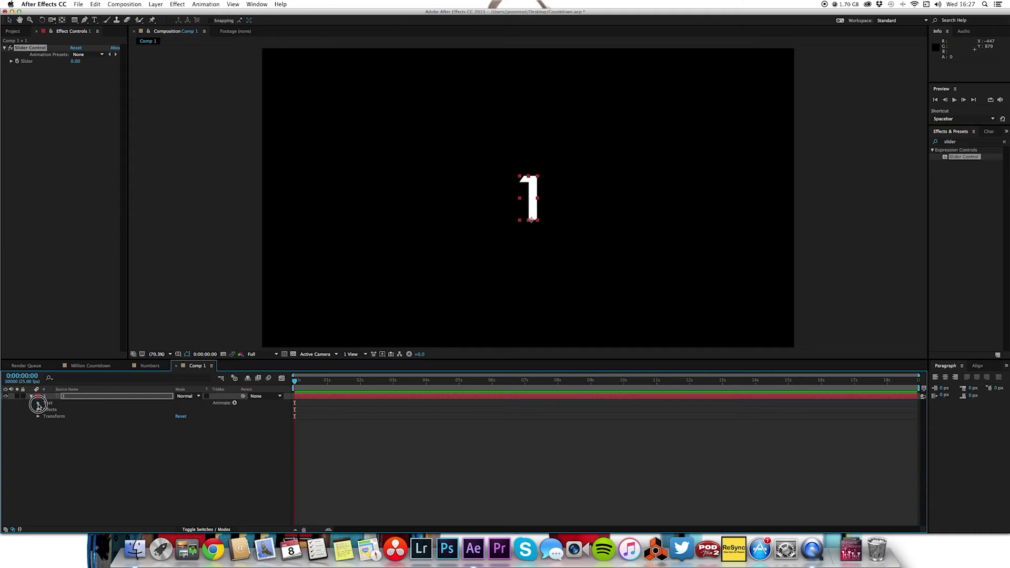
pyautogui.click(38, 404)
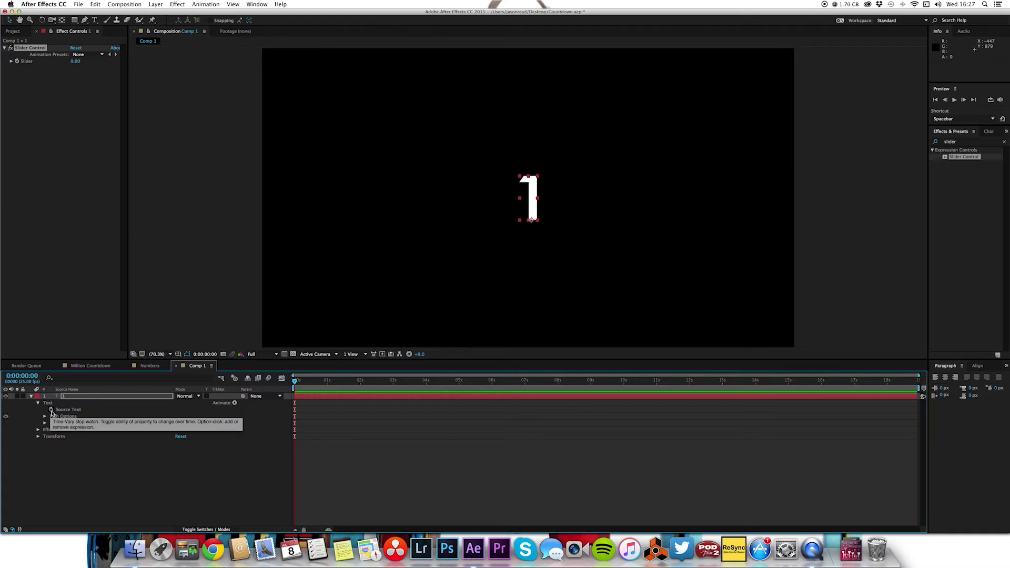
# Add a Source Text expression pickwhipped to the Slider Control's Slider value
pyautogui.keyDown('alt'); pyautogui.click(51, 411); pyautogui.keyUp('alt')
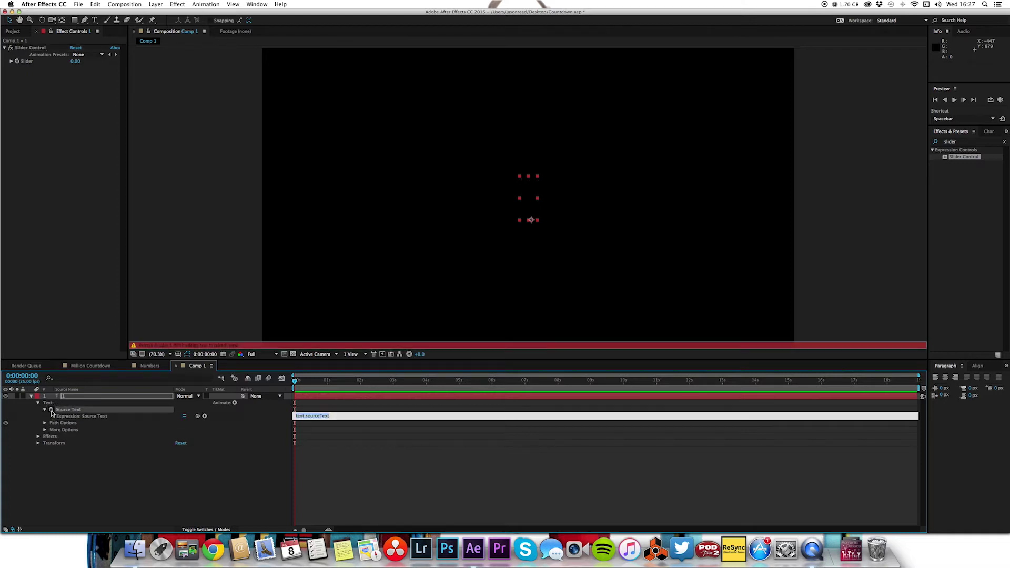
pyautogui.click(200, 418)
pyautogui.moveTo(200, 417)
pyautogui.mouseDown()
pyautogui.moveTo(112, 299)
pyautogui.moveTo(25, 62)
pyautogui.mouseUp()
pyautogui.click(370, 505)
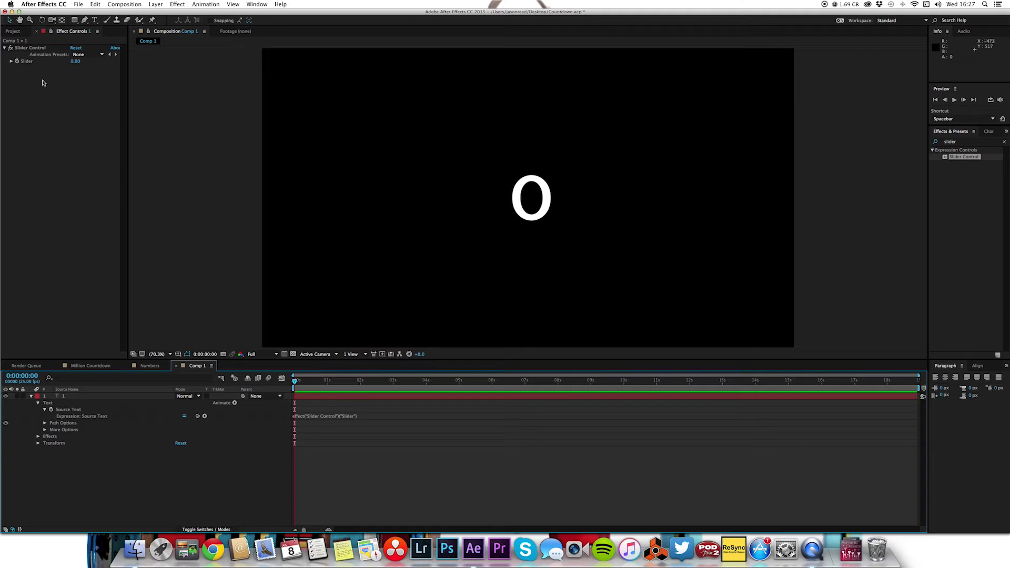
# Test the link by raising the slider value, then return it to 0
pyautogui.click(12, 62)
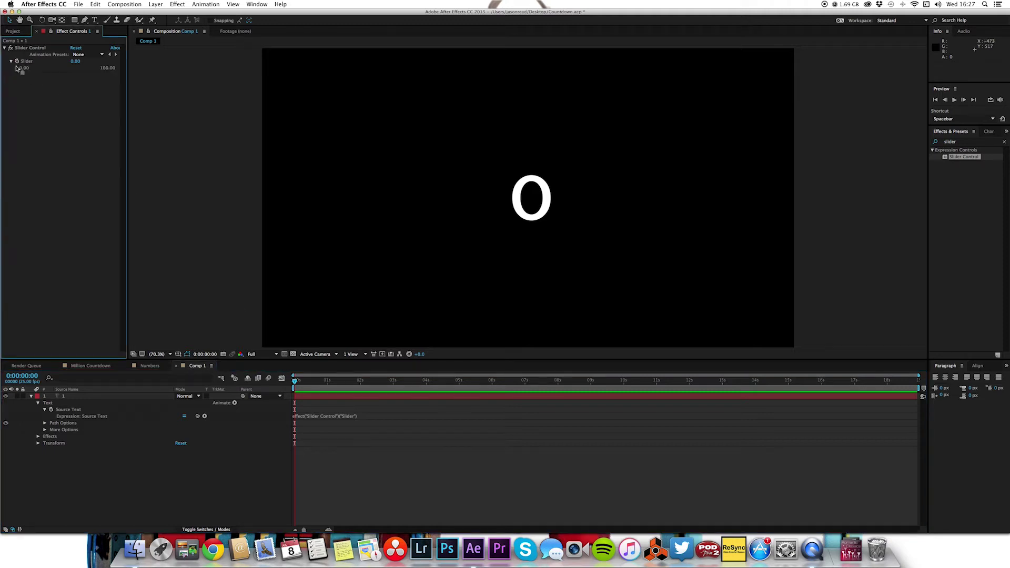
pyautogui.moveTo(24, 74); pyautogui.dragTo(52, 75)
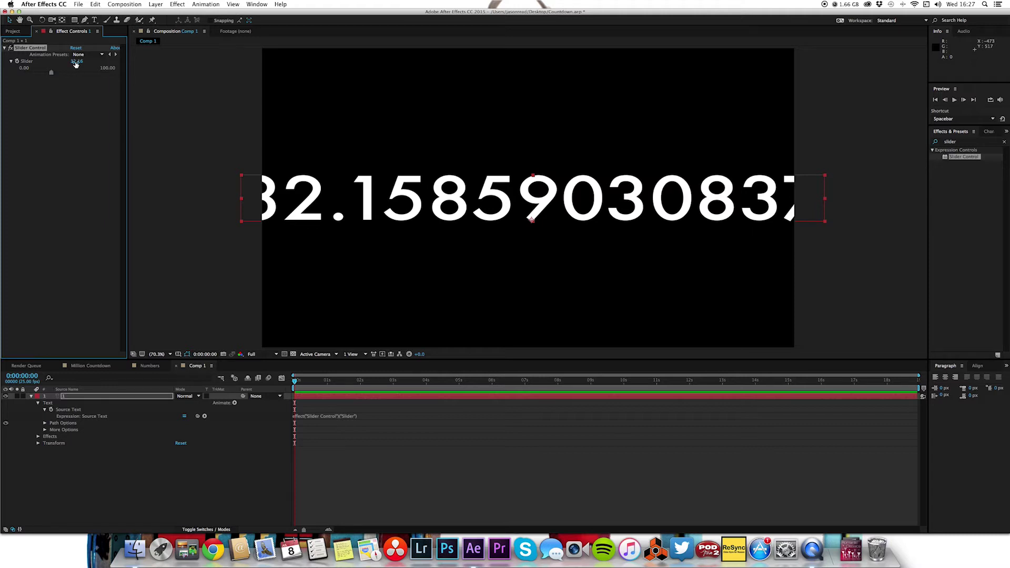
pyautogui.moveTo(48, 73); pyautogui.dragTo(23, 74)
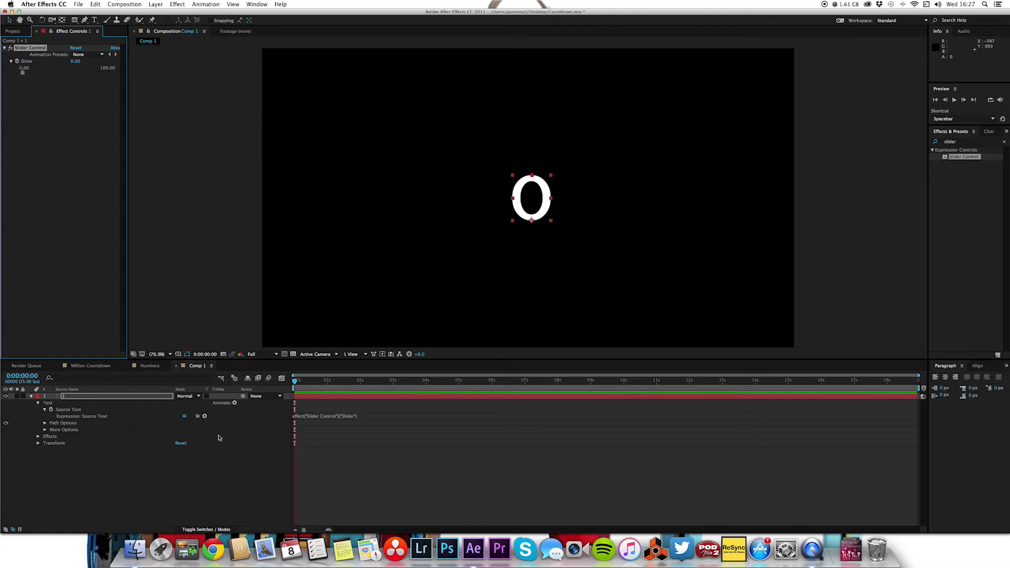
# Near the start of the comp, set the slider value to 1000000
pyautogui.click(328, 382)
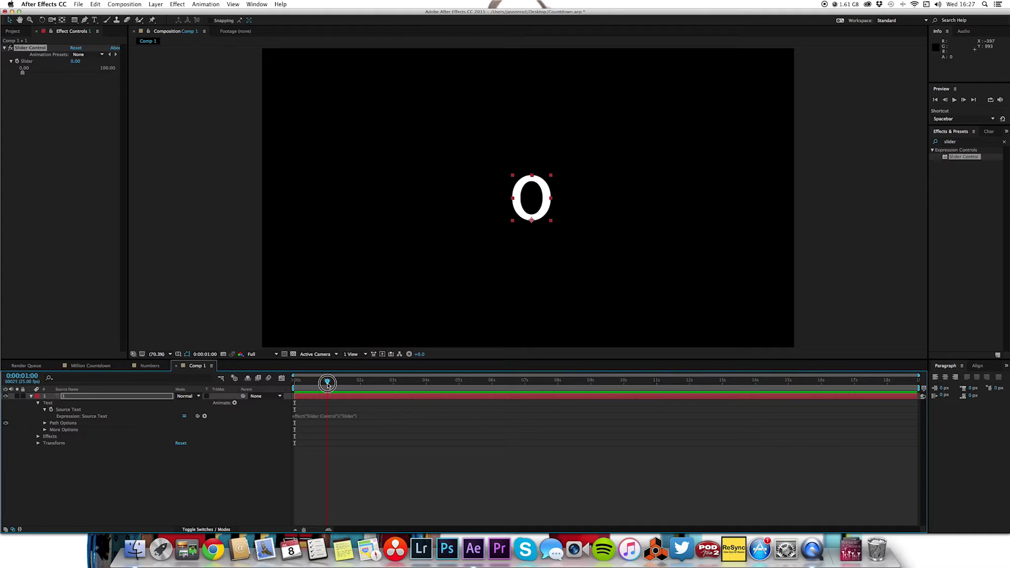
pyautogui.moveTo(328, 384); pyautogui.dragTo(310, 387)
pyautogui.click(75, 62)
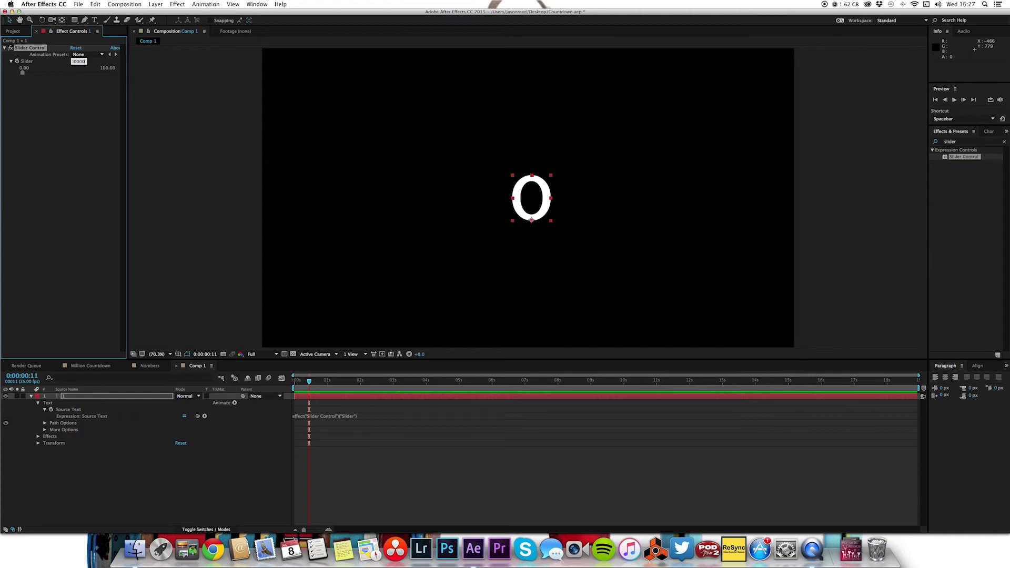
pyautogui.press('Return')
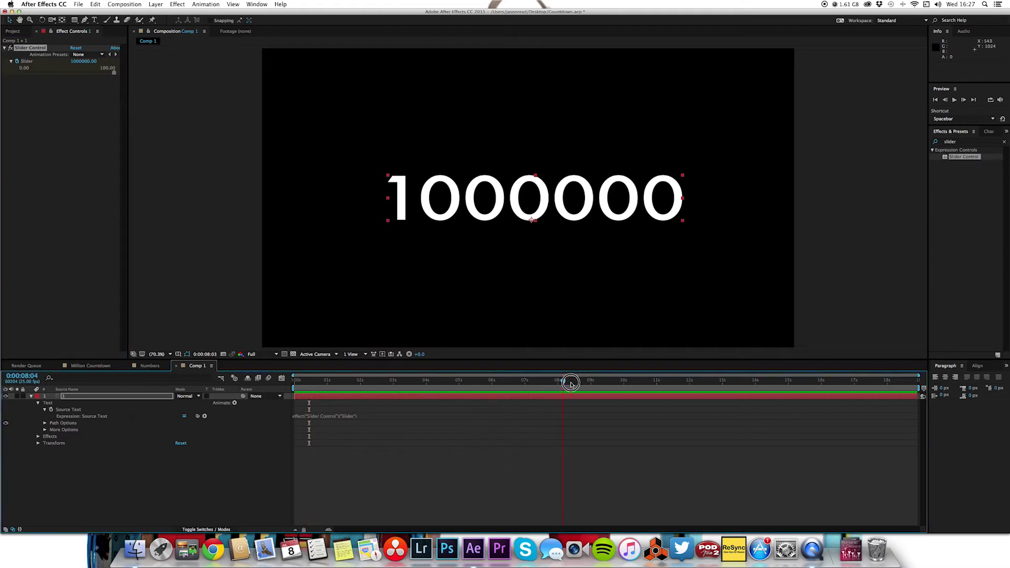
# At the ten-second mark, set the slider value to 0
pyautogui.moveTo(563, 385); pyautogui.dragTo(624, 386)
pyautogui.click(78, 61)
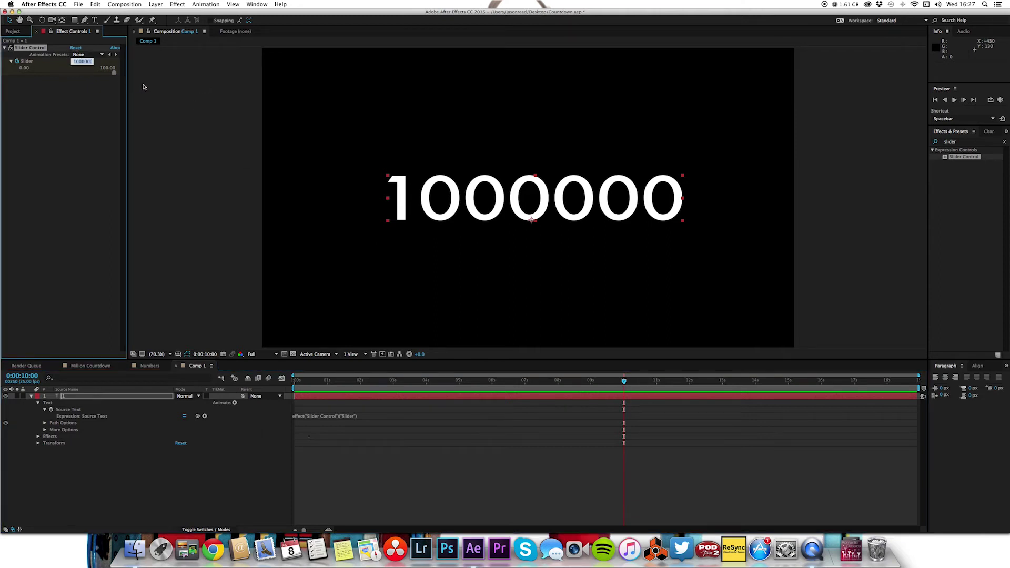
pyautogui.write('0')
pyautogui.press('Return')
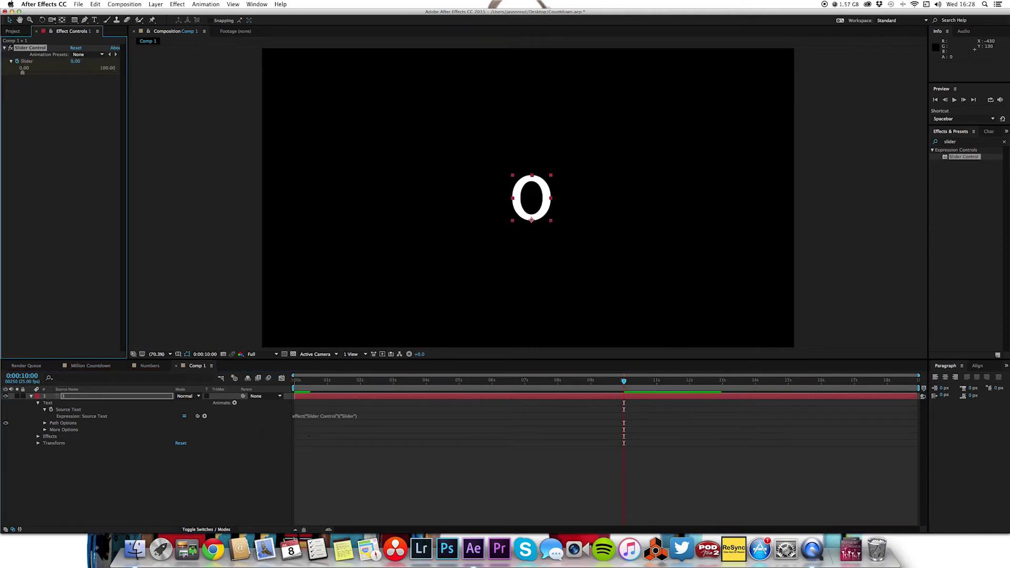
pyautogui.click(308, 386)
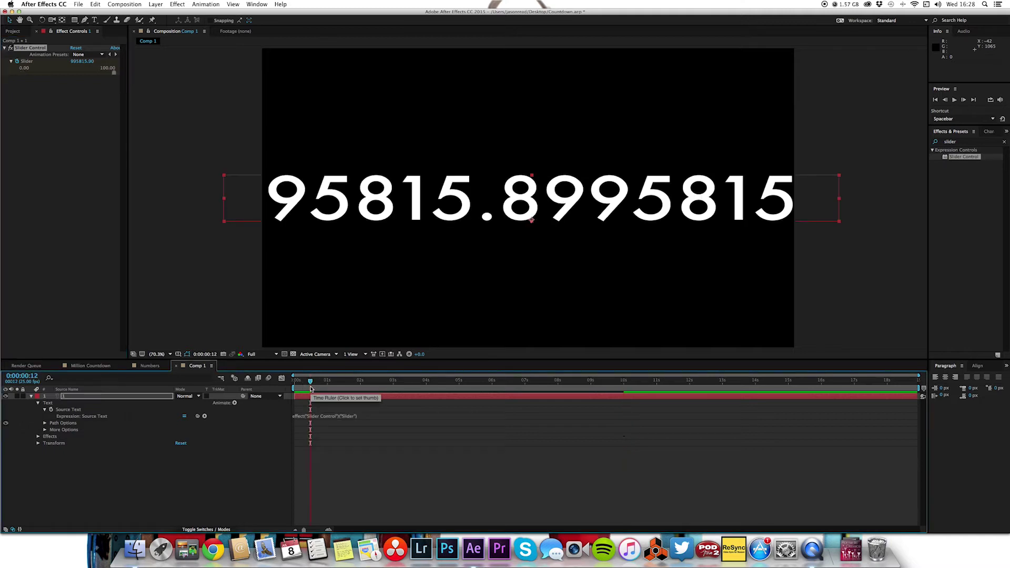
pyautogui.moveTo(311, 386); pyautogui.dragTo(282, 386)
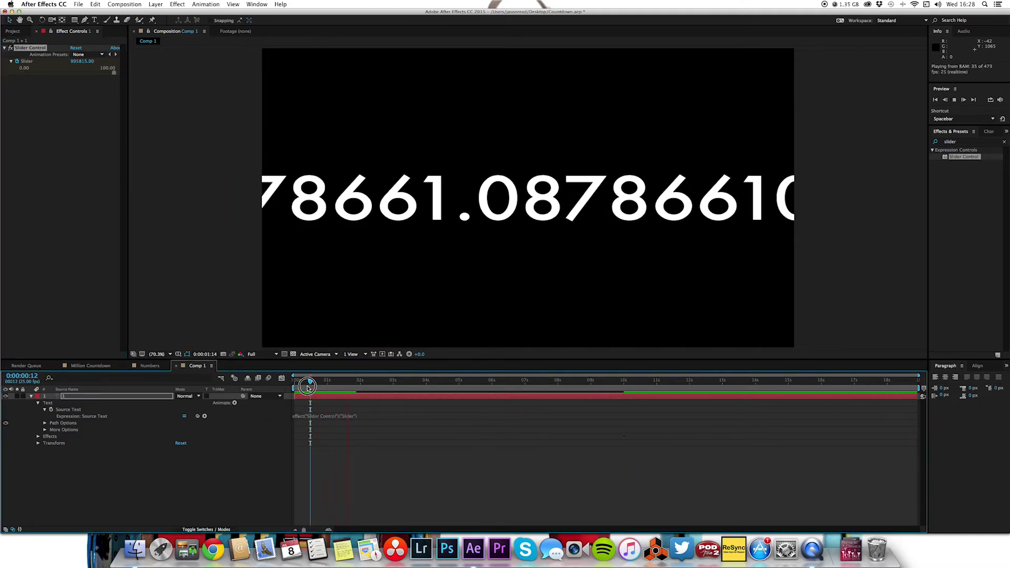
pyautogui.press('space')
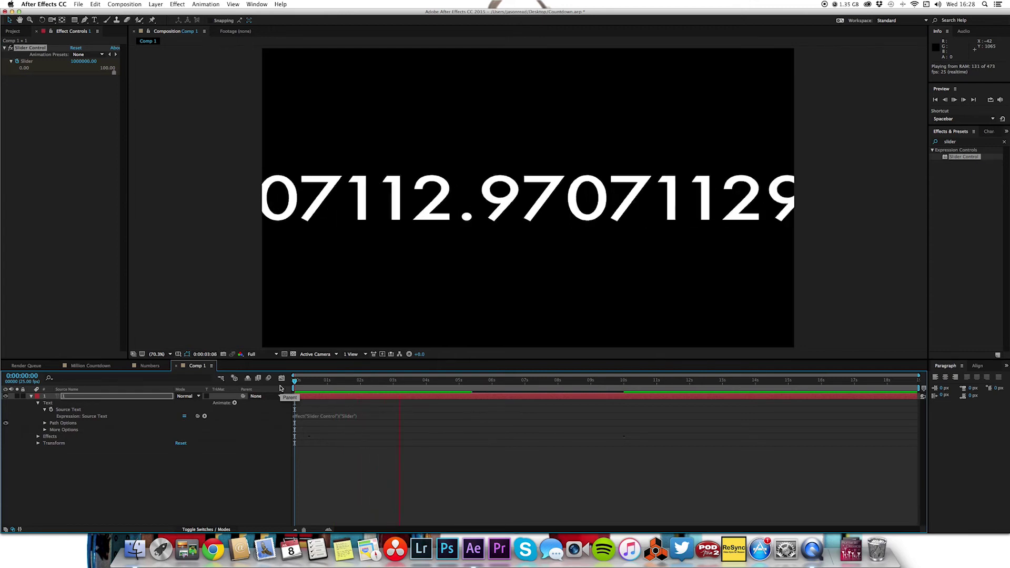
pyautogui.press('space')
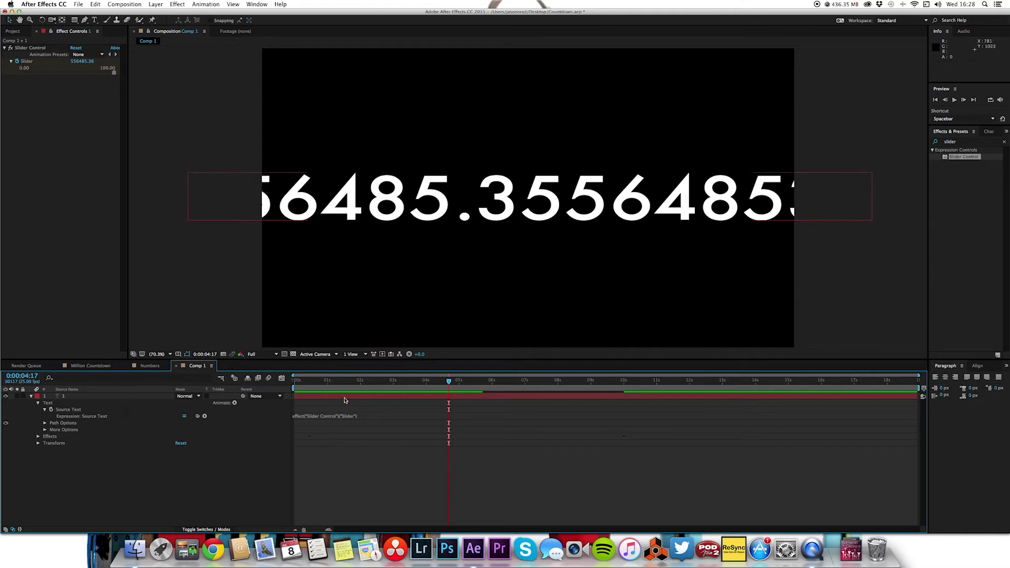
pyautogui.moveTo(348, 384); pyautogui.dragTo(295, 384)
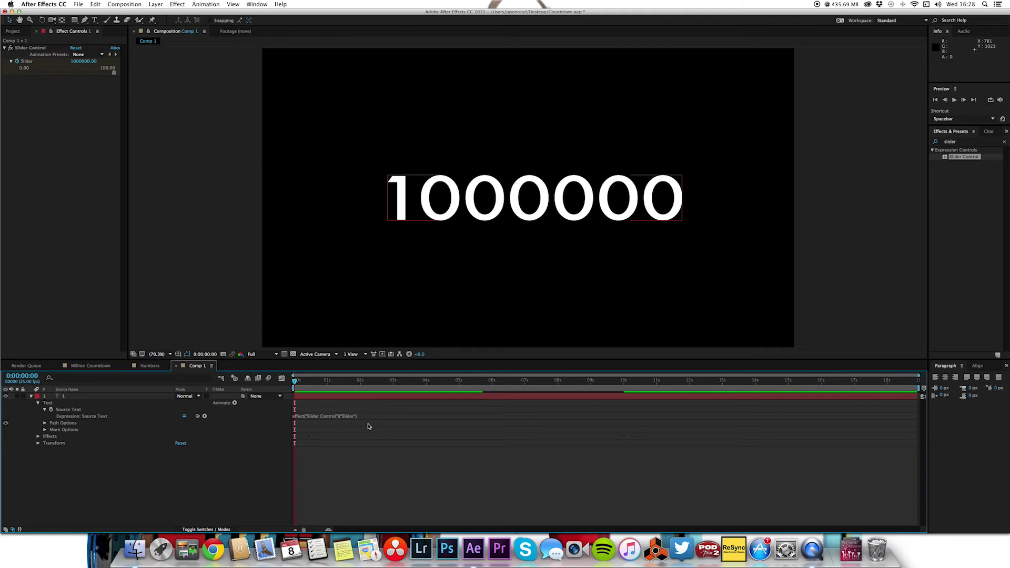
# Change the Source Text expression to Math.round(effect('Slider Control')('Slider'))
pyautogui.click(292, 427)
pyautogui.click(301, 417)
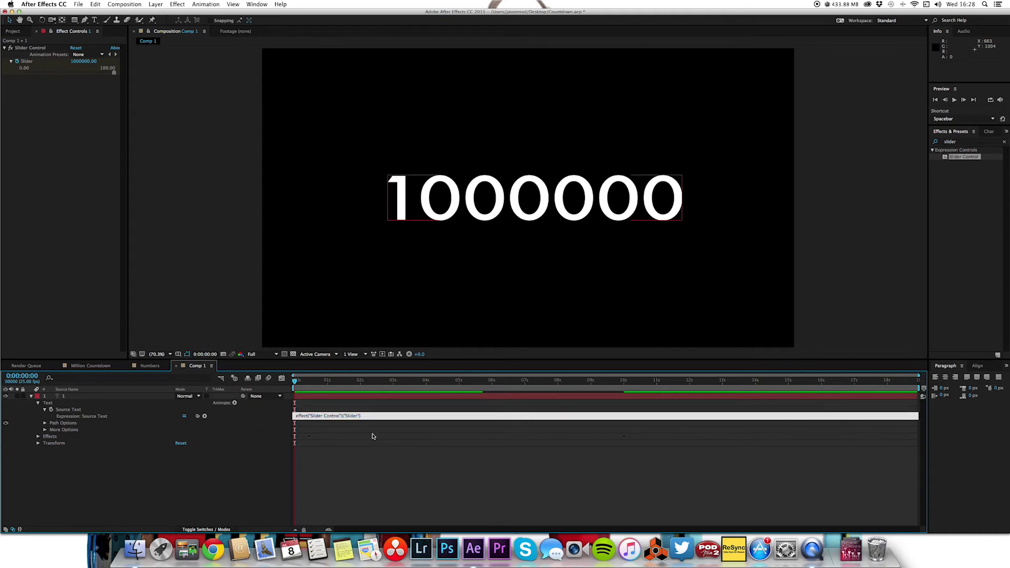
pyautogui.write('Math.')
pyautogui.write('roun')
pyautogui.write('d(')
pyautogui.write(')')
pyautogui.click(430, 483)
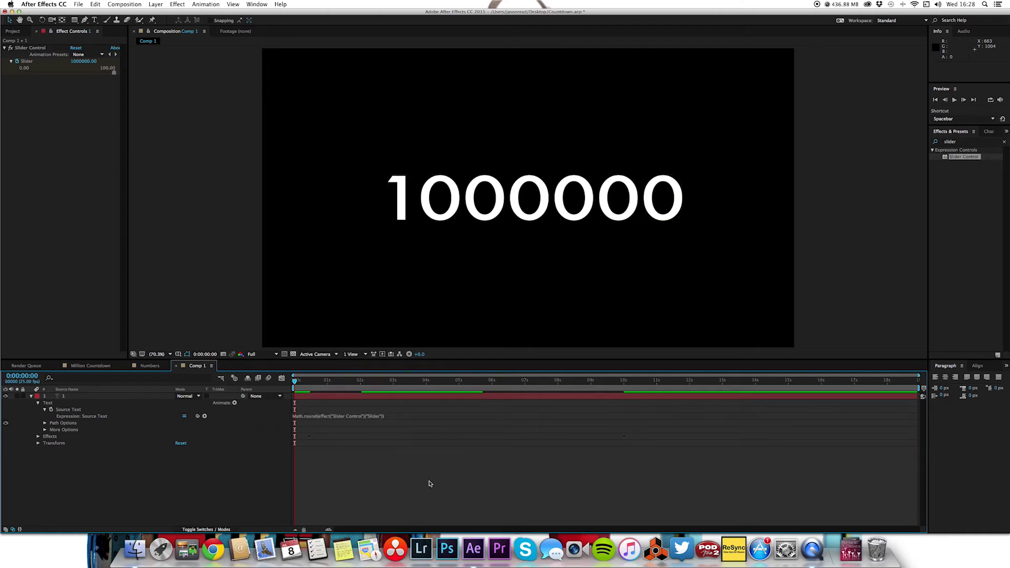
pyautogui.press('space')
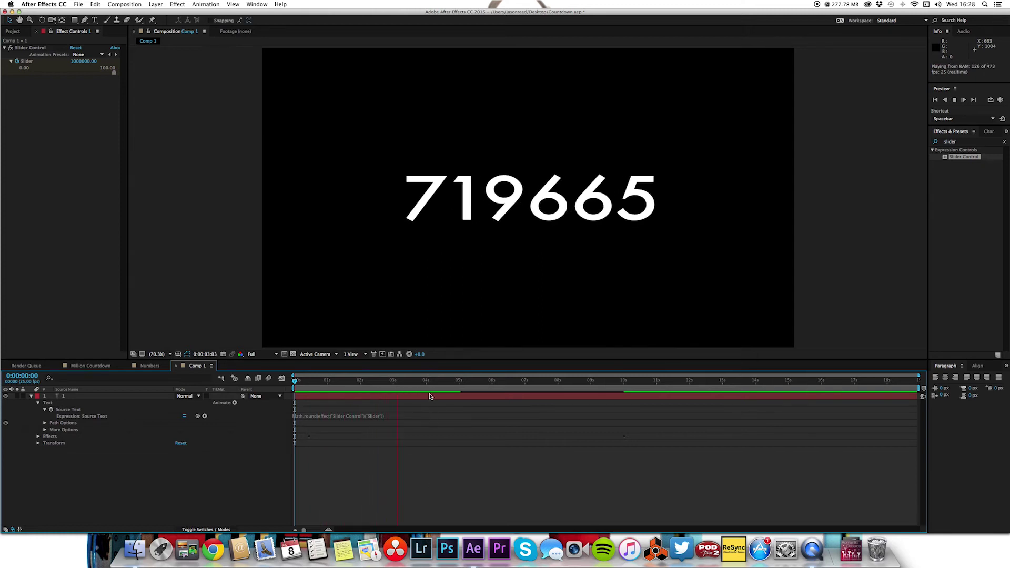
pyautogui.moveTo(417, 384)
pyautogui.mouseDown()
pyautogui.moveTo(655, 385)
pyautogui.moveTo(319, 385)
pyautogui.moveTo(529, 397)
pyautogui.moveTo(410, 396)
pyautogui.mouseUp()
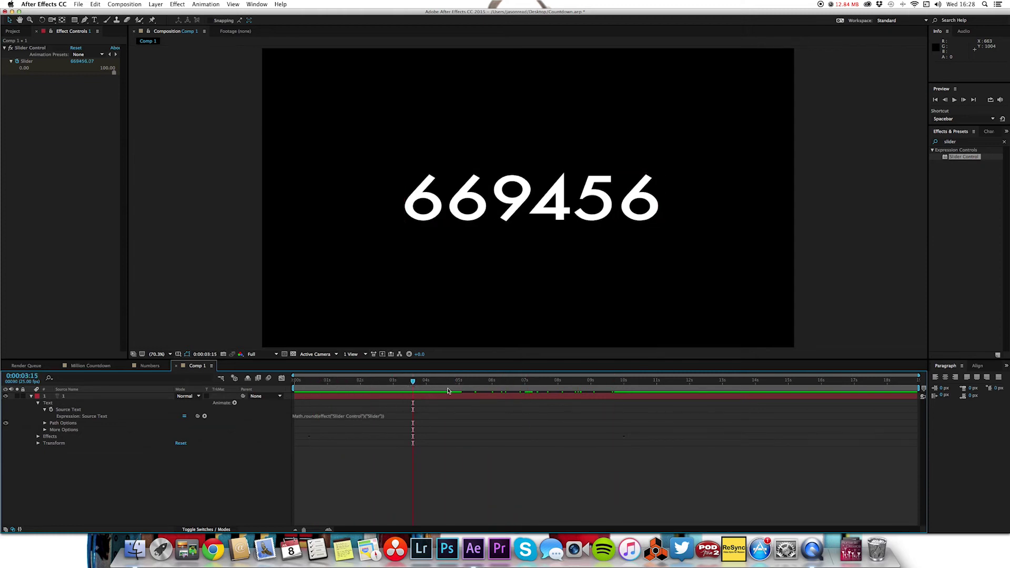
pyautogui.press('space')
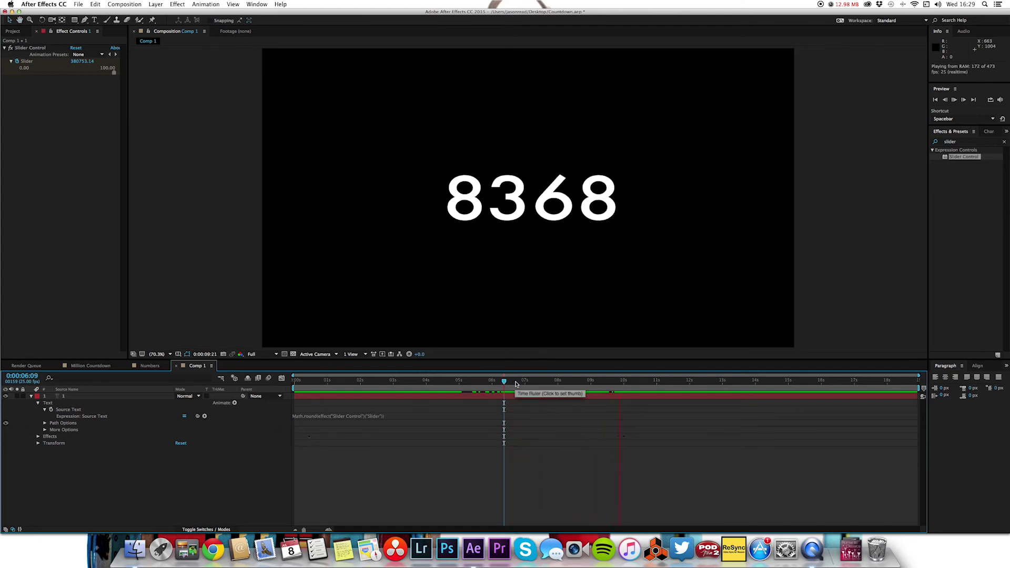
pyautogui.press('space')
pyautogui.moveTo(588, 383); pyautogui.dragTo(622, 383)
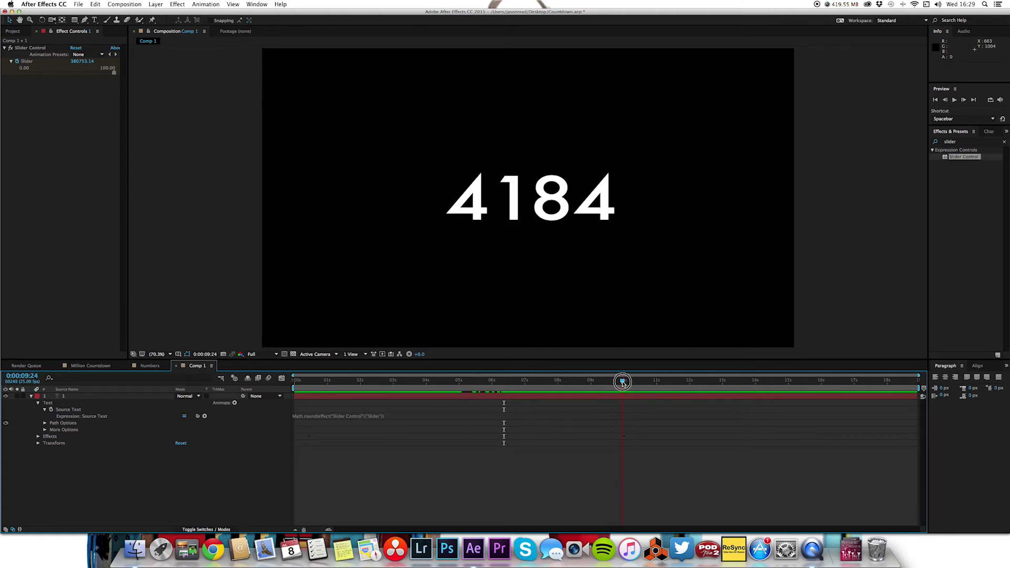
pyautogui.moveTo(622, 383)
pyautogui.mouseDown()
pyautogui.moveTo(556, 388)
pyautogui.moveTo(591, 388)
pyautogui.mouseUp()
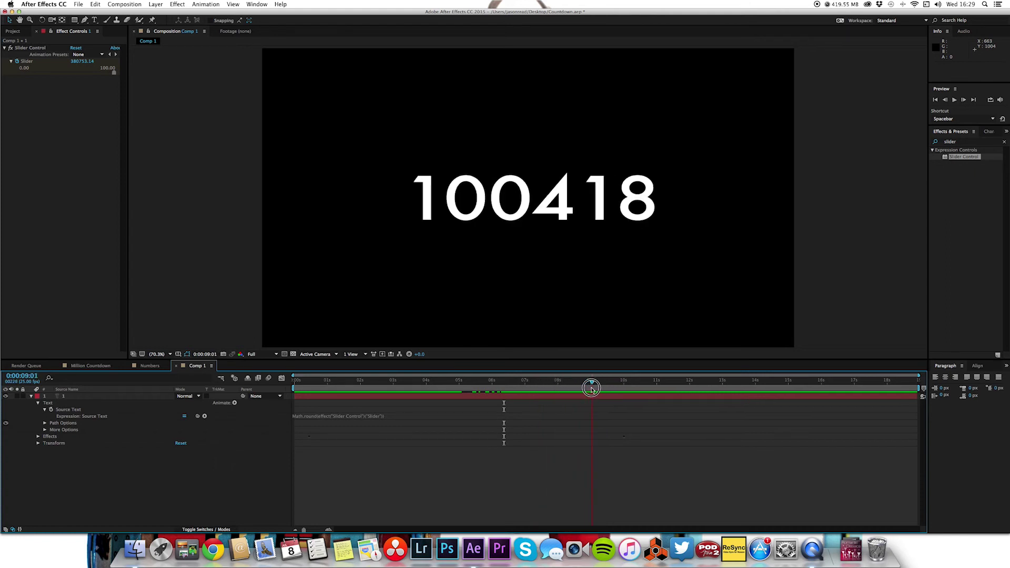
pyautogui.click(593, 396)
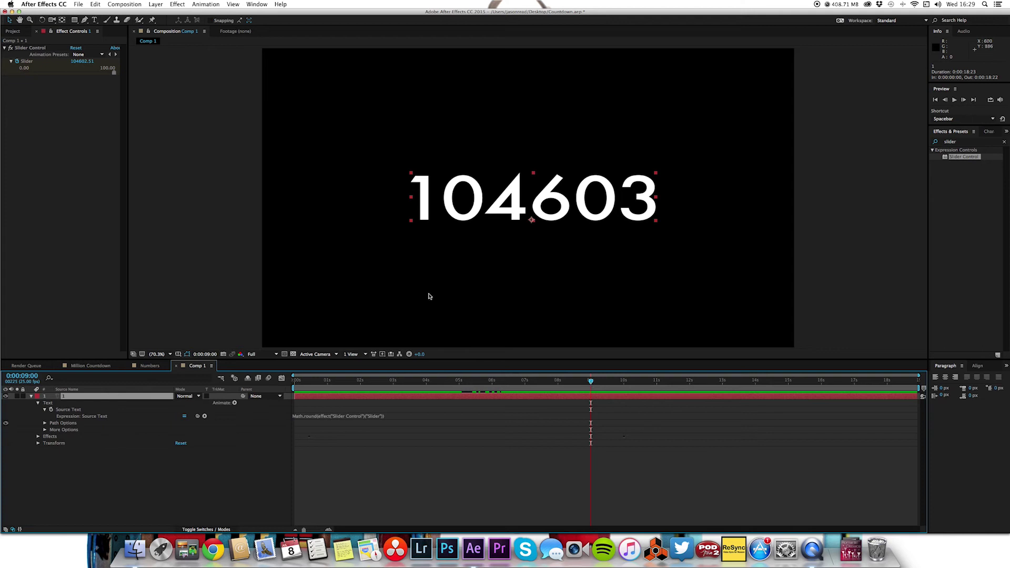
# At nine seconds, set the slider to 50 and preview the countdown
pyautogui.click(83, 60)
pyautogui.write('50')
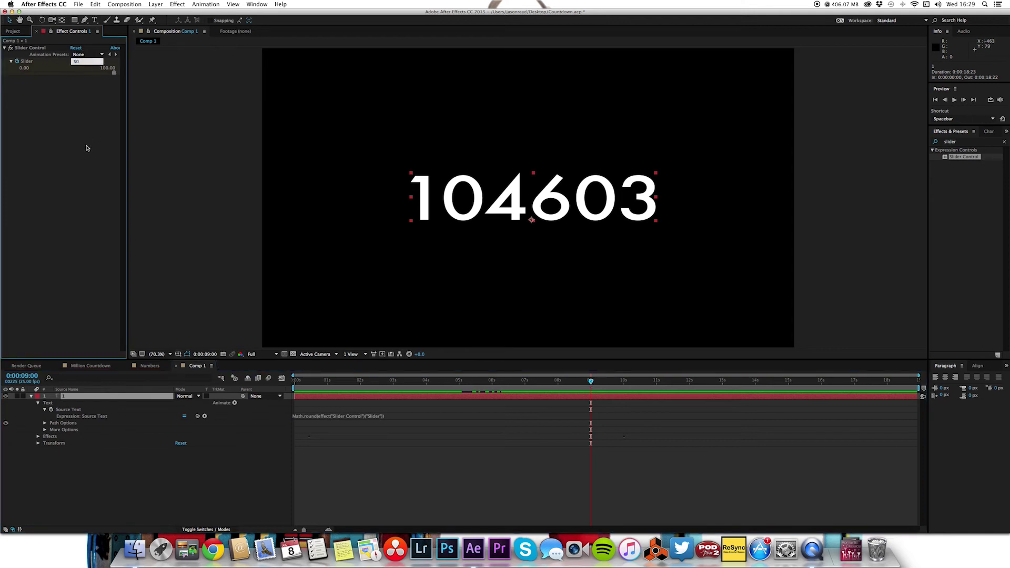
pyautogui.press('Return')
pyautogui.press('space')
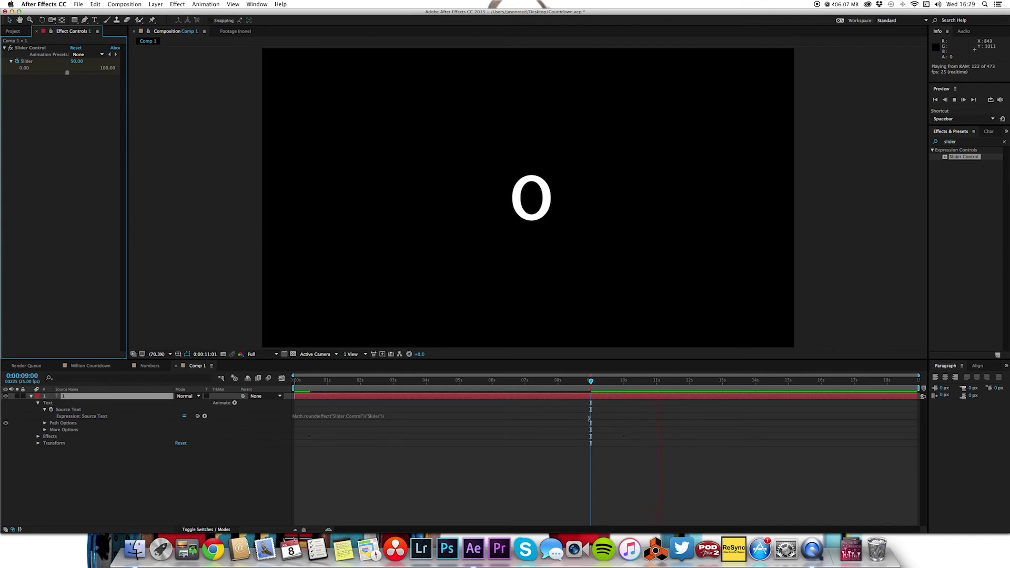
pyautogui.moveTo(590, 382); pyautogui.dragTo(559, 384)
pyautogui.press('space')
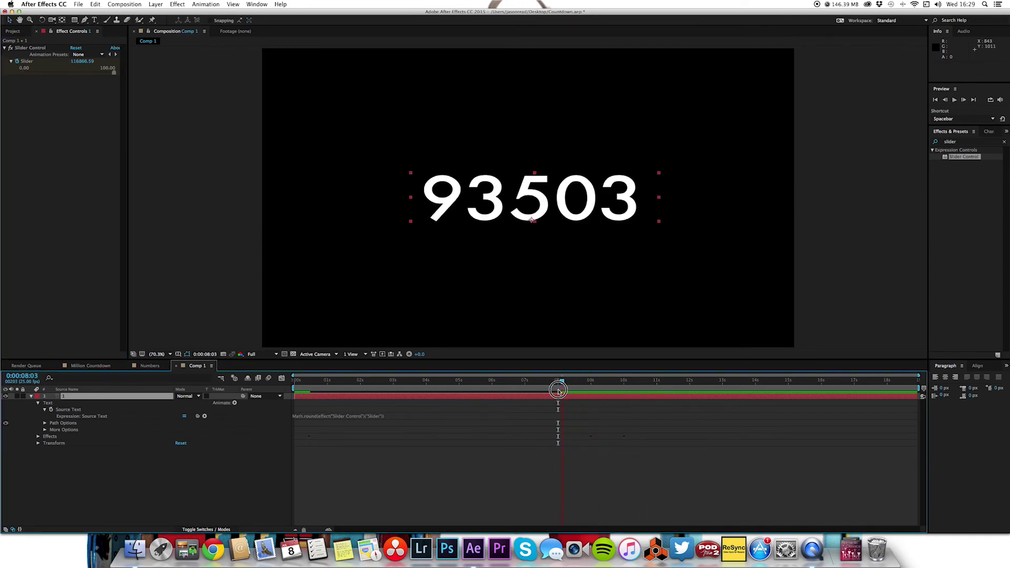
# At eight seconds, set the slider to 1000, then scrub back and preview the count
pyautogui.moveTo(559, 390); pyautogui.dragTo(558, 390)
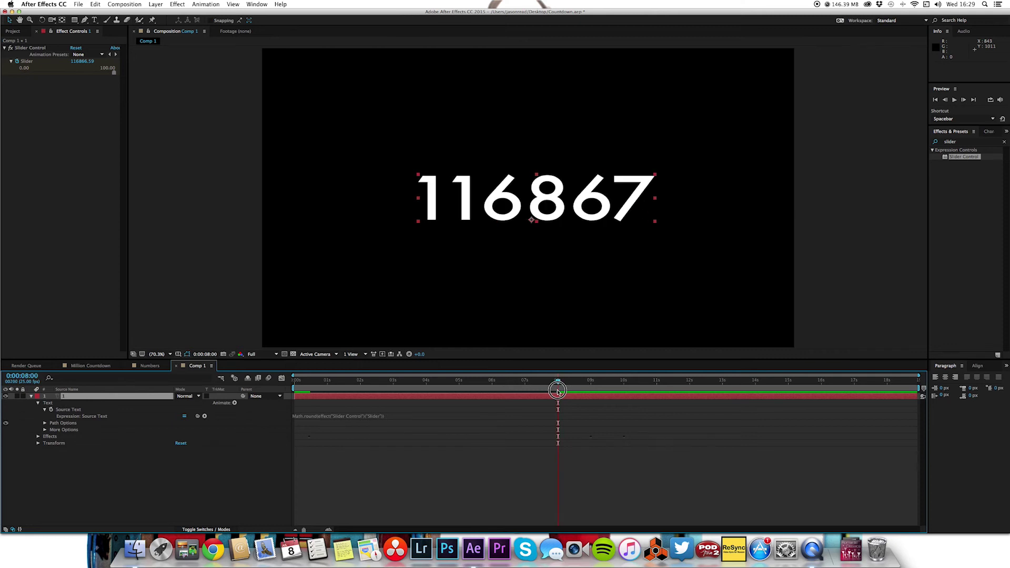
pyautogui.click(83, 61)
pyautogui.write('100')
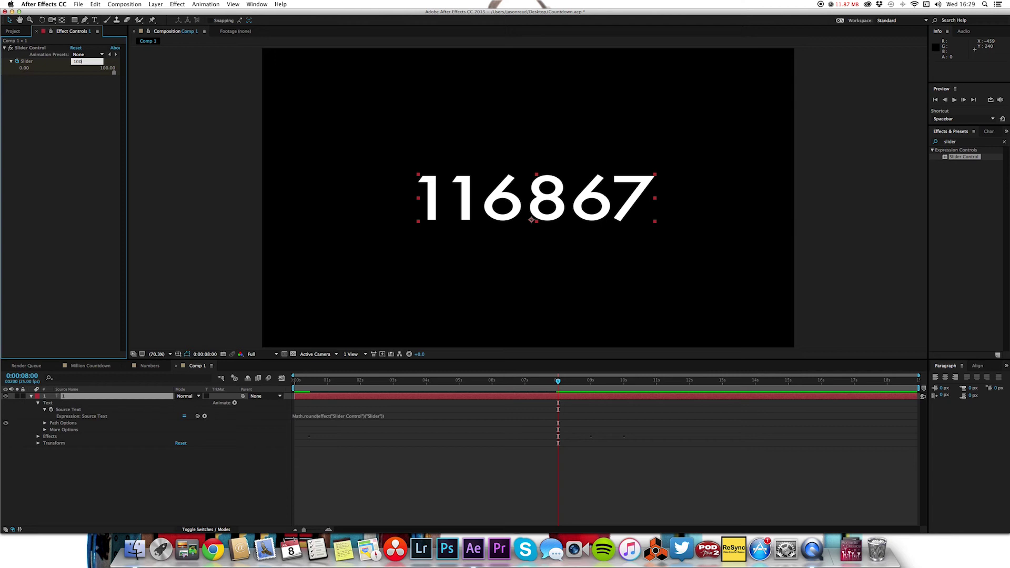
pyautogui.write('0')
pyautogui.press('Return')
pyautogui.moveTo(558, 385); pyautogui.dragTo(491, 391)
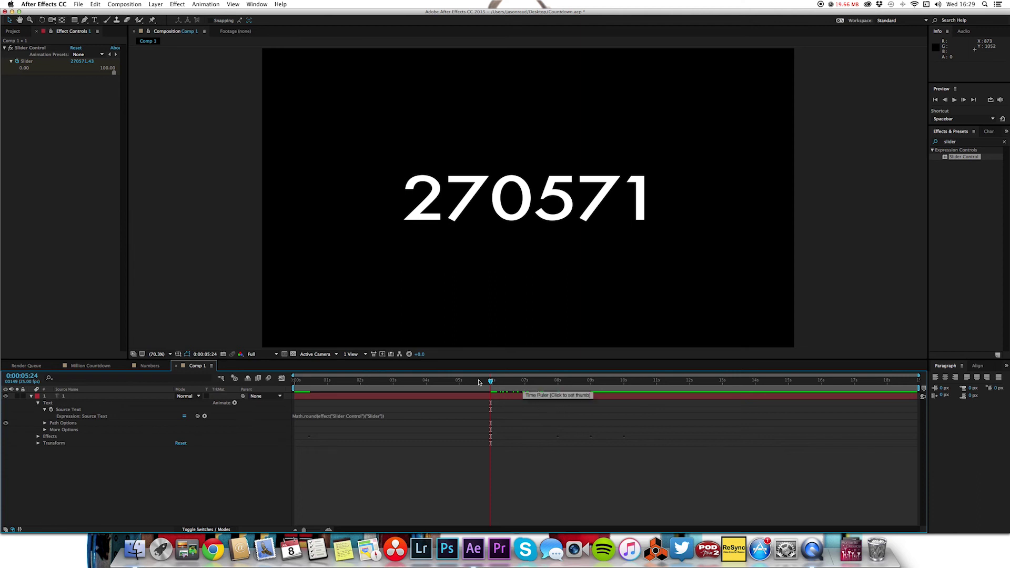
pyautogui.moveTo(480, 383); pyautogui.dragTo(460, 383)
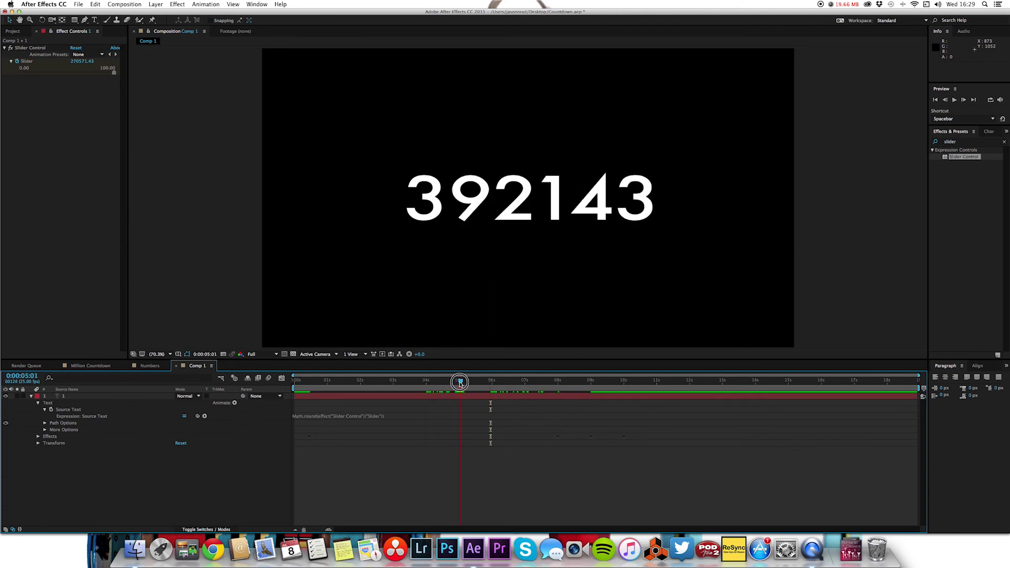
pyautogui.press('space')
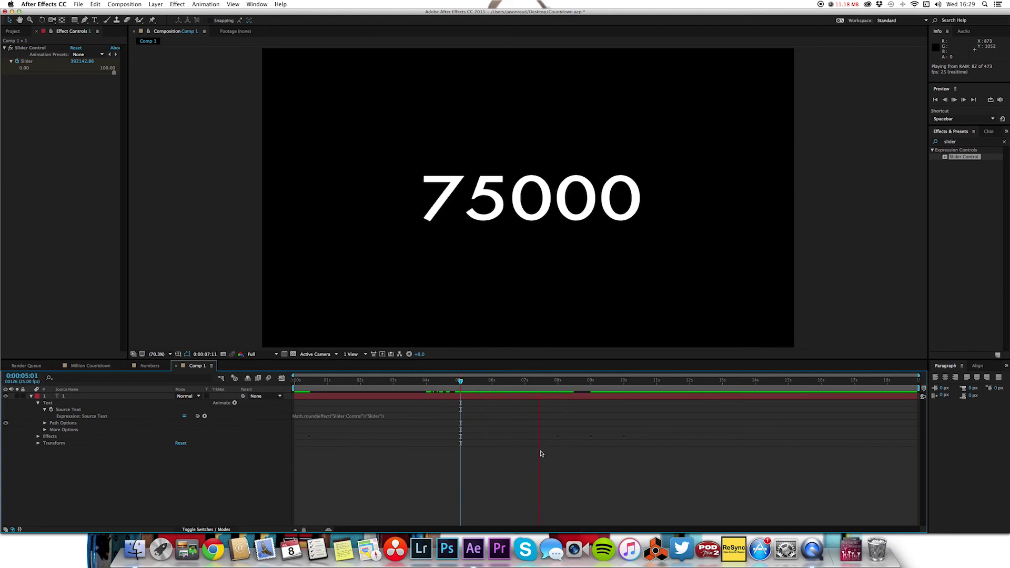
pyautogui.click(558, 385)
pyautogui.moveTo(557, 386); pyautogui.dragTo(526, 389)
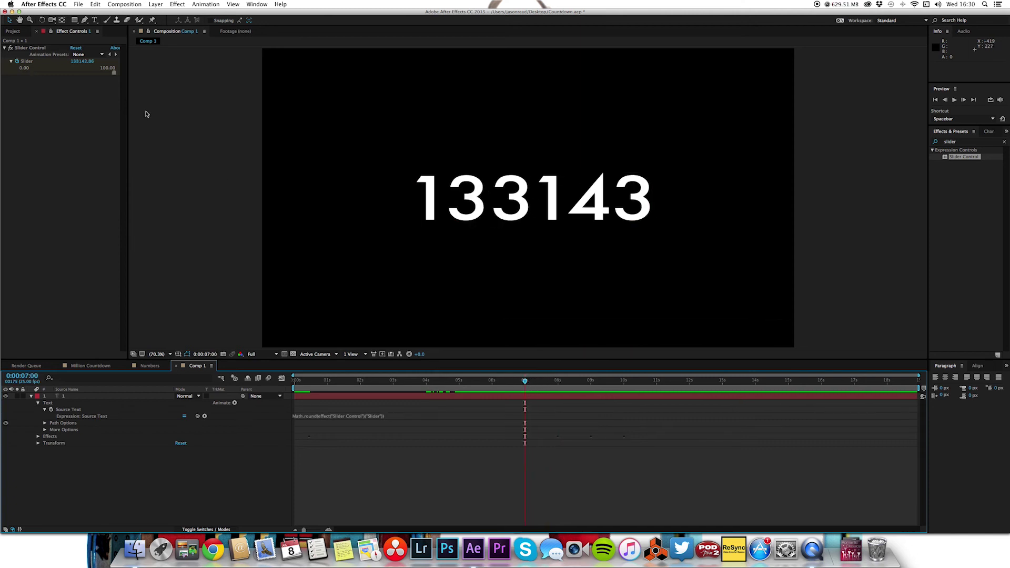
# At seven seconds, set the slider to 10000, then replay the countdown from six seconds
pyautogui.click(83, 62)
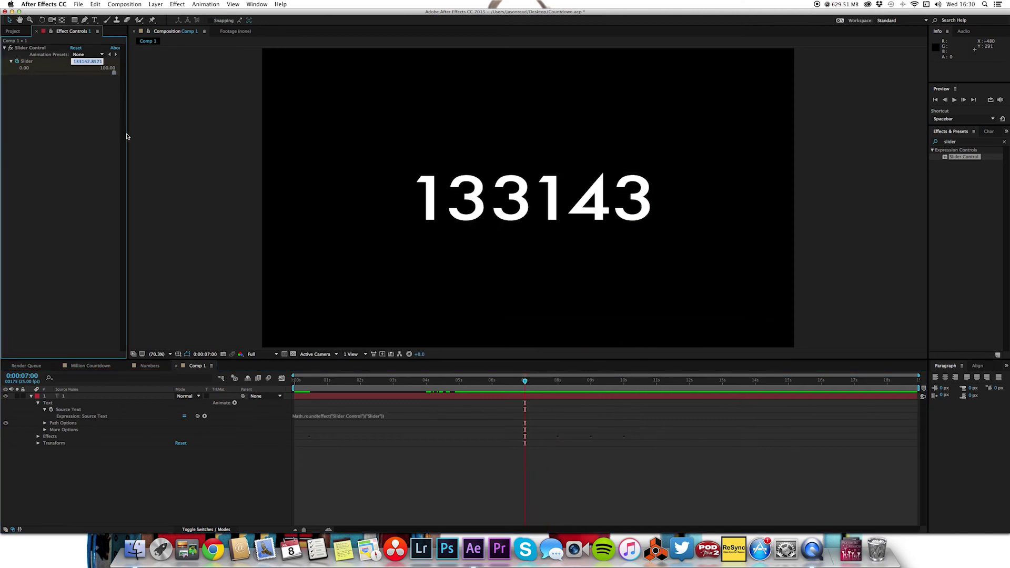
pyautogui.write('10000')
pyautogui.press('Return')
pyautogui.moveTo(514, 381); pyautogui.dragTo(466, 384)
pyautogui.press('space')
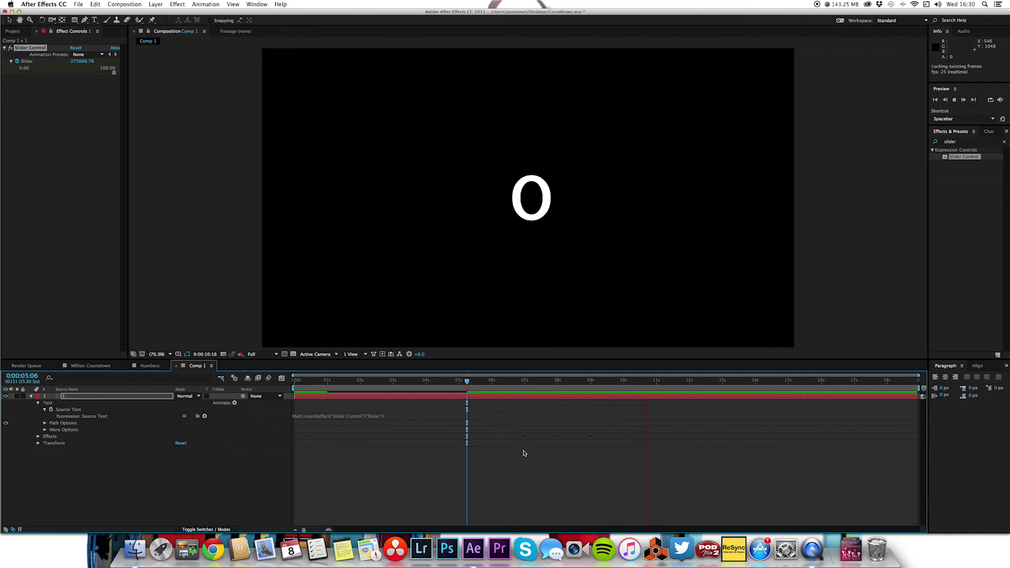
pyautogui.press('space')
pyautogui.click(345, 381)
pyautogui.press('space')
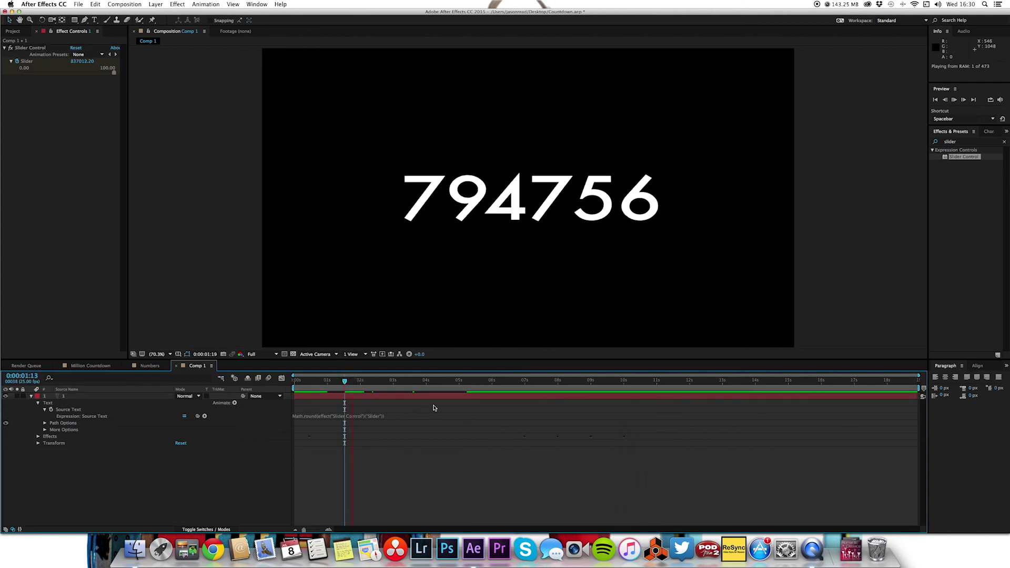
pyautogui.moveTo(345, 382); pyautogui.dragTo(278, 386)
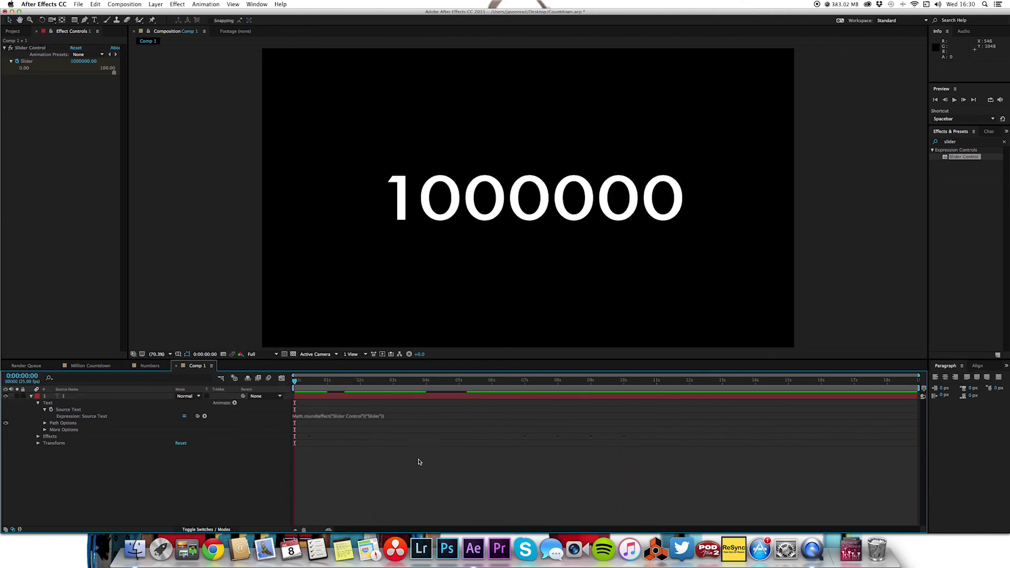
pyautogui.press('space')
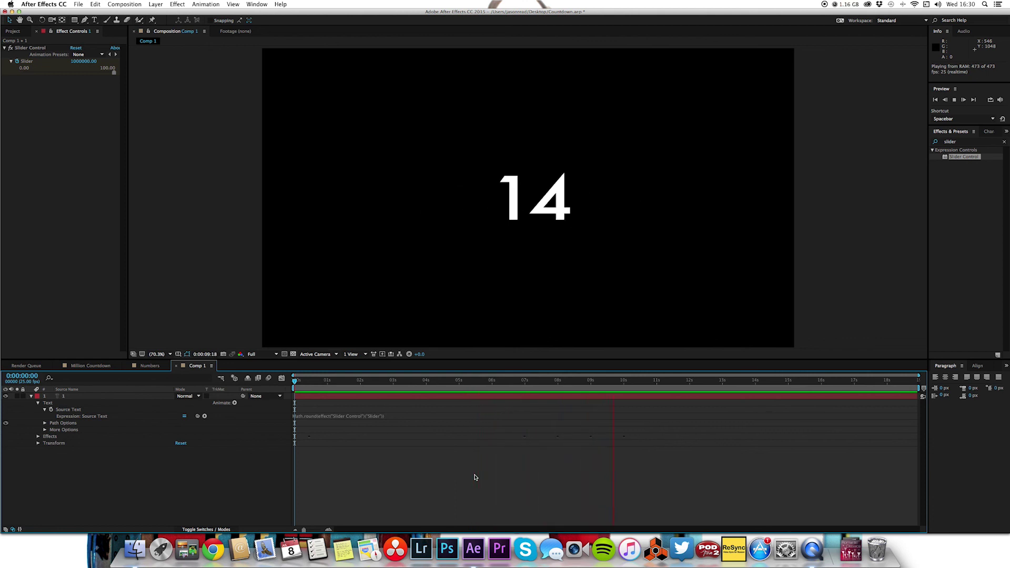
pyautogui.press('space')
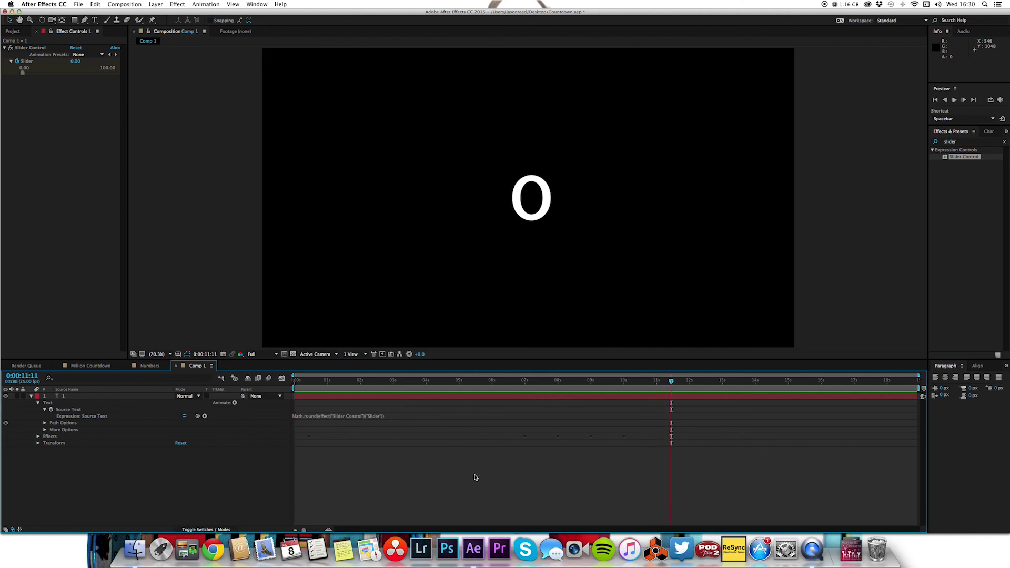